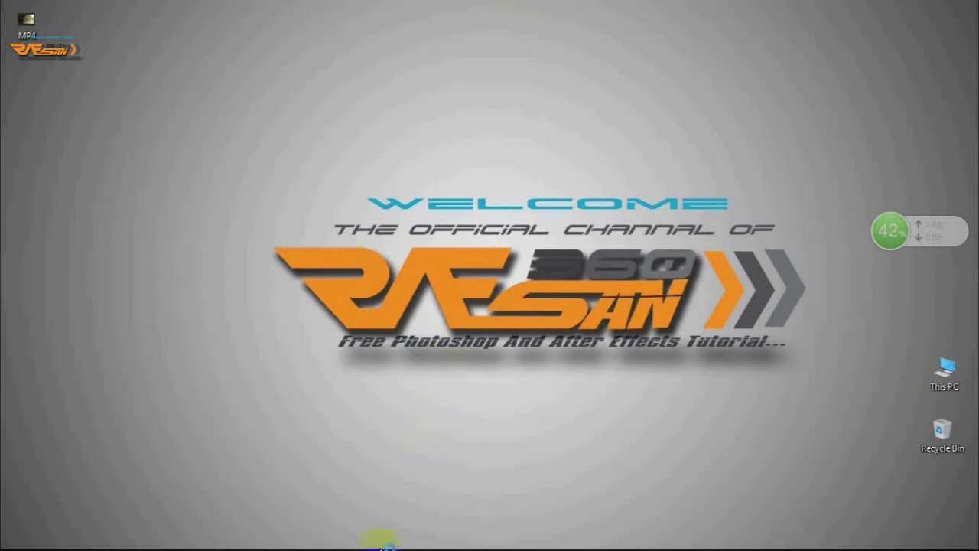
Step: Switch from the Windows taskbar to Premiere Pro with the empty 'color' project
click(391, 537)
click(457, 536)
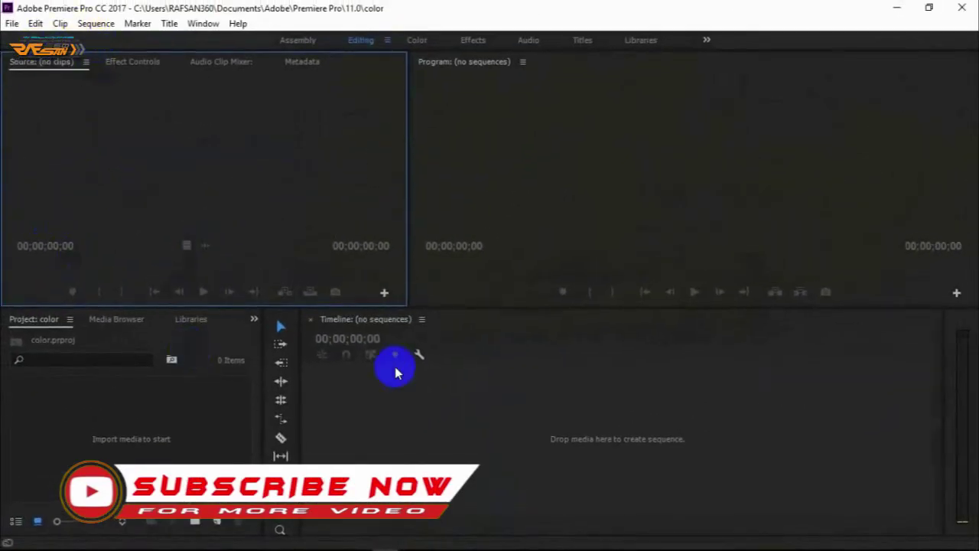
Step: Import MP4.mp4 from the Desktop into the color project through File > Import
click(12, 24)
mouse_move(100, 488)
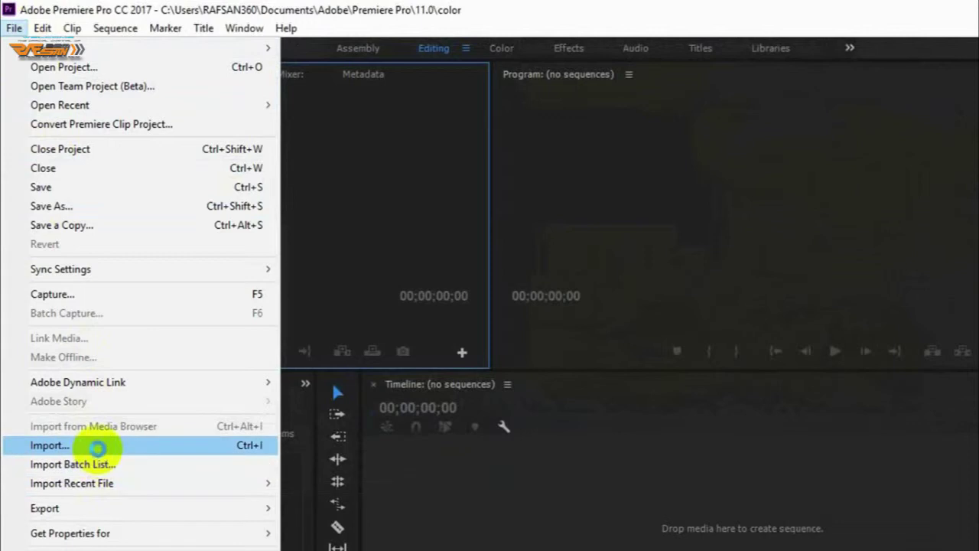
click(113, 445)
click(203, 216)
click(459, 448)
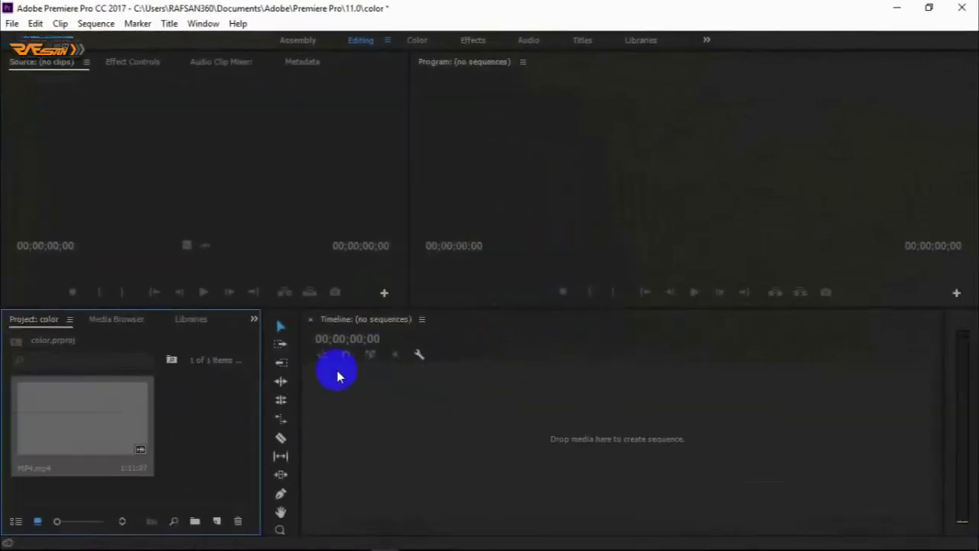
click(194, 412)
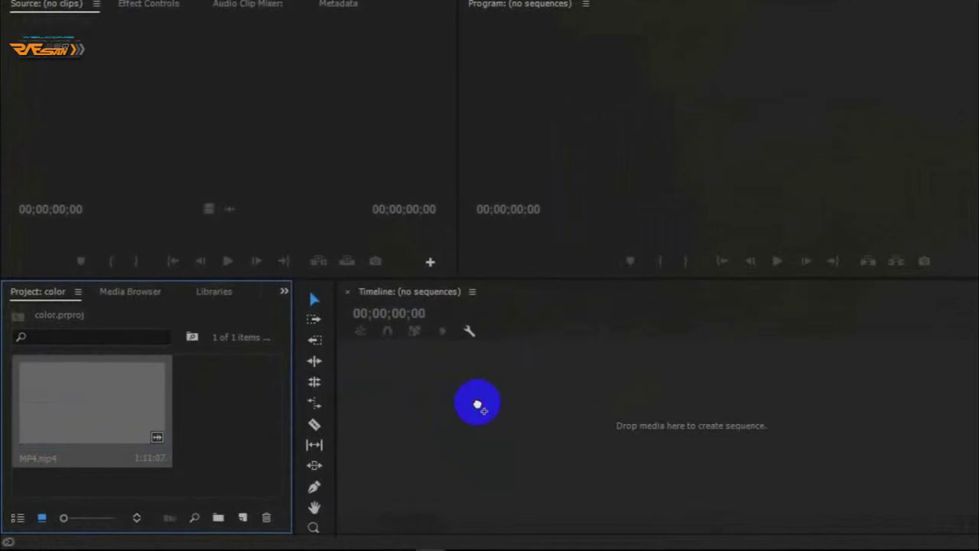
Step: Build an MP4 sequence from MP4.mp4, preview frame 00:00:09:17 and select the V1 clip
drag(478, 408, 482, 409)
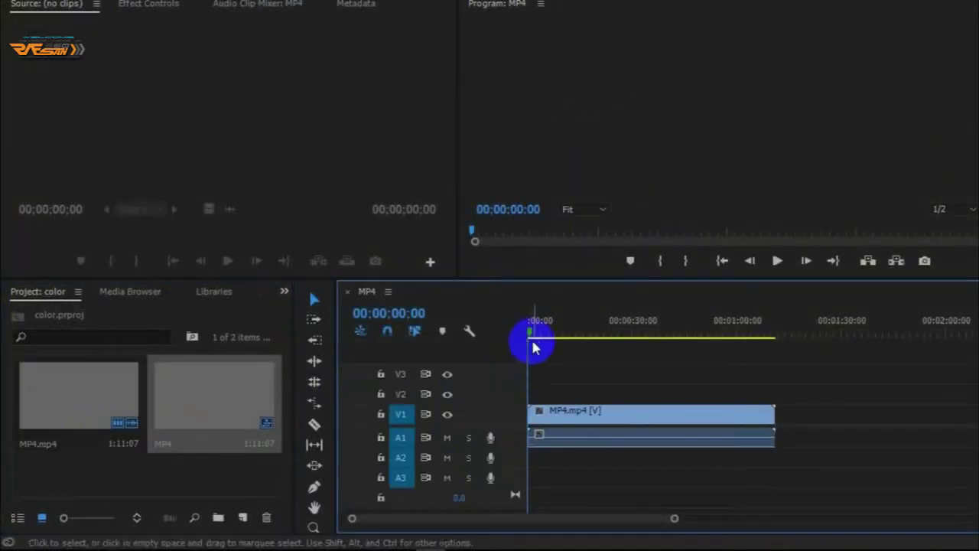
drag(505, 349, 502, 354)
click(521, 436)
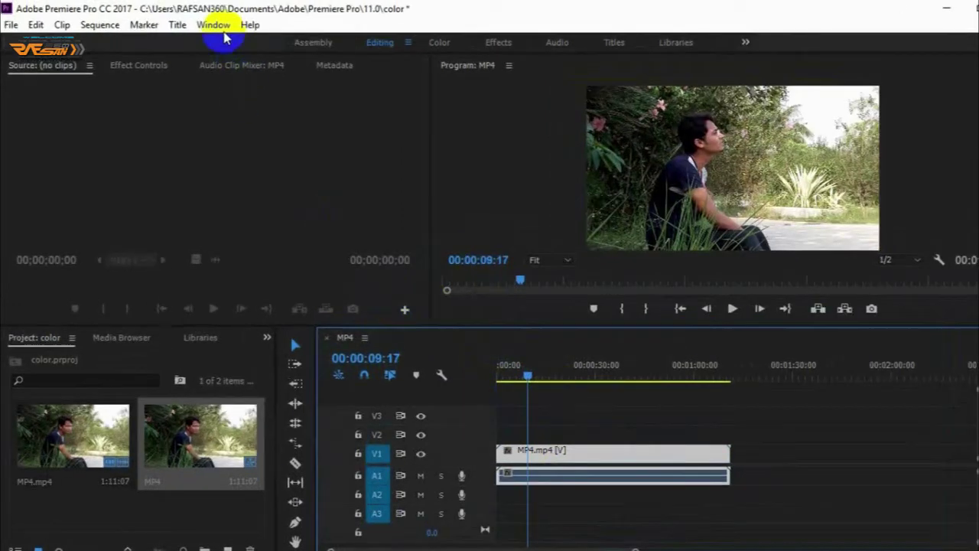
Step: Show the Effects panel and expand Video Effects, browsing categories from Adjust to Transform
click(203, 23)
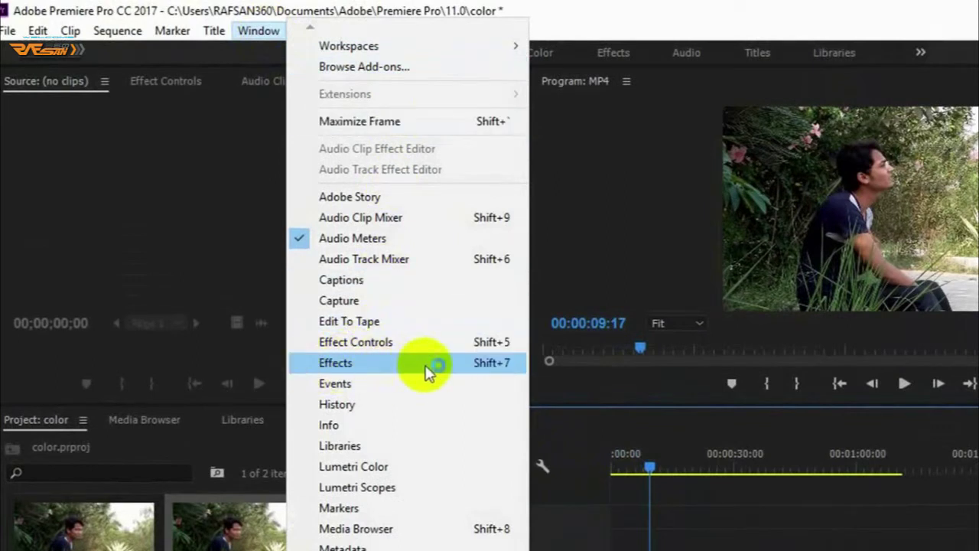
click(418, 367)
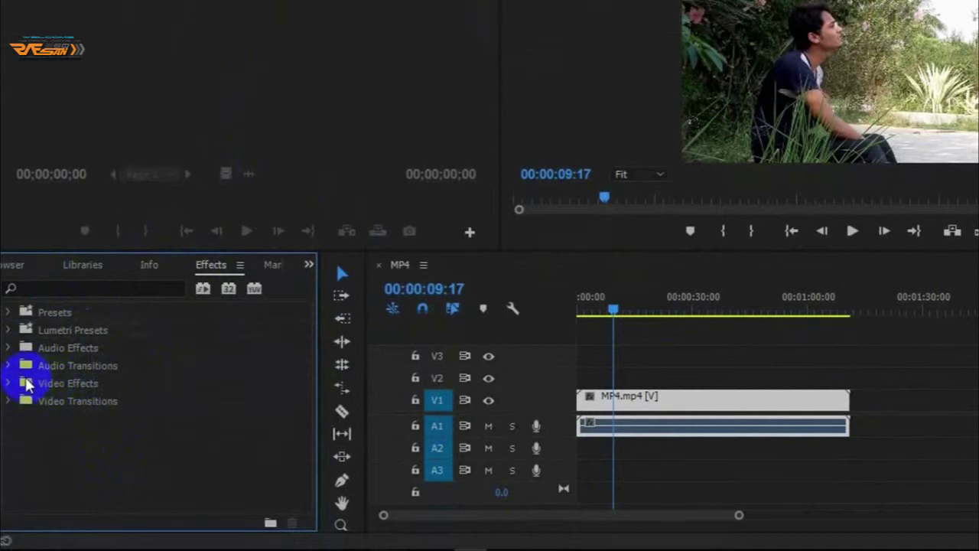
click(10, 385)
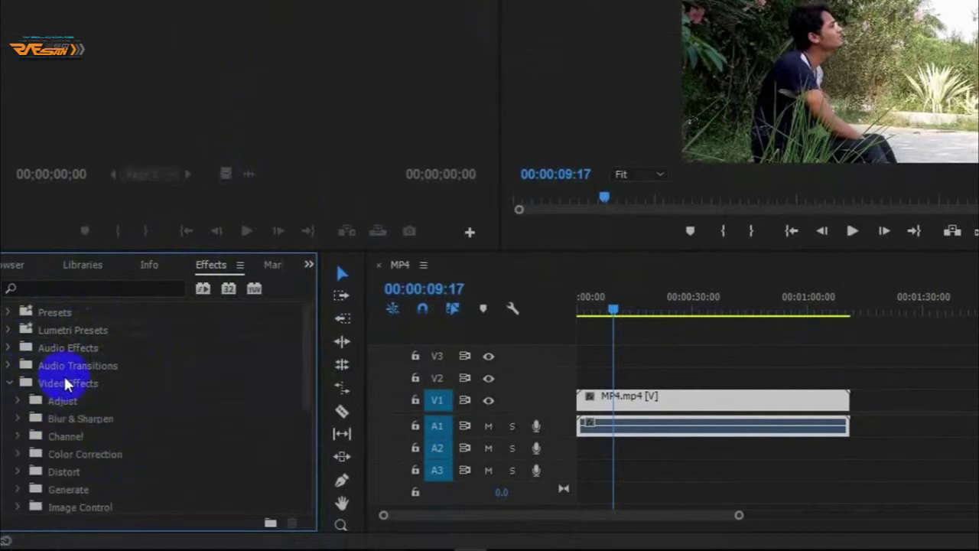
scroll(146, 402, down, 2)
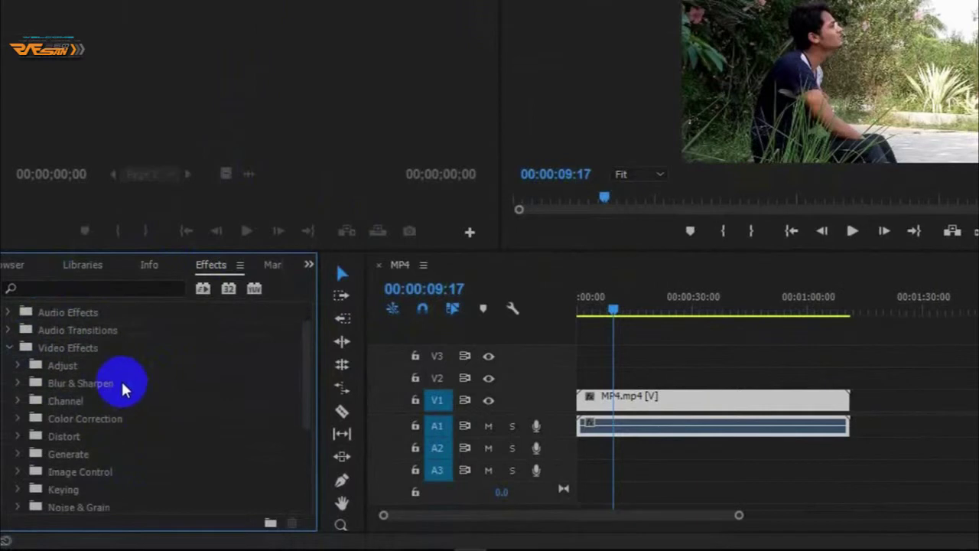
scroll(125, 389, down, 2)
scroll(115, 405, down, 3)
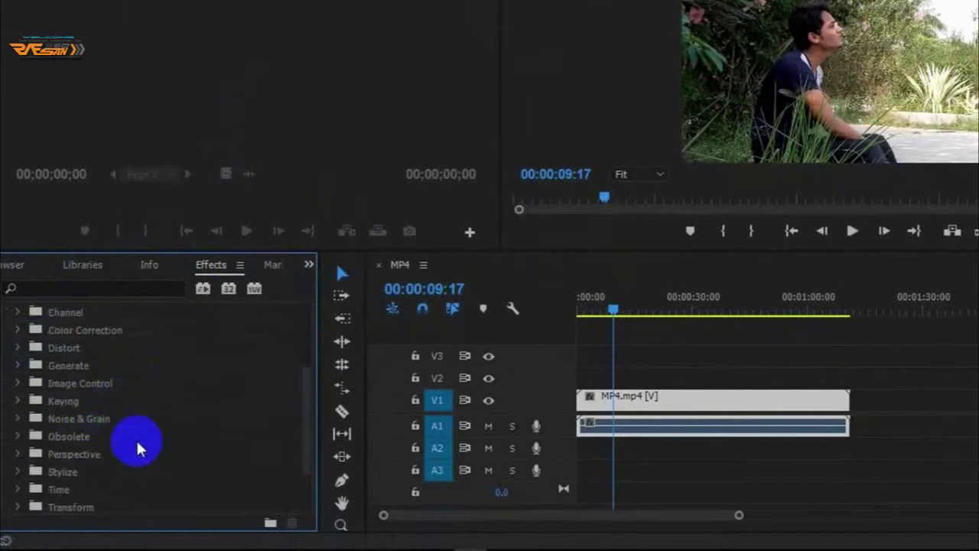
scroll(146, 443, up, 4)
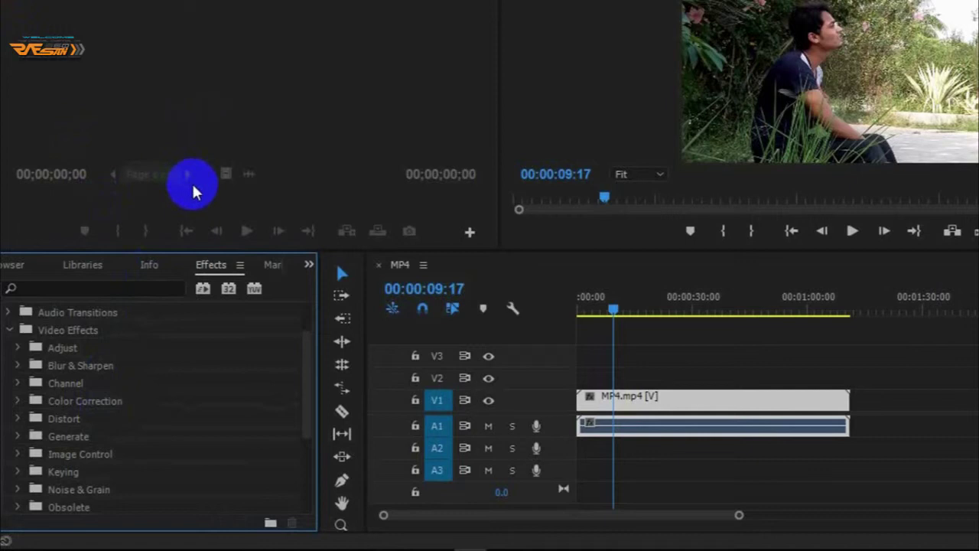
scroll(166, 431, down, 2)
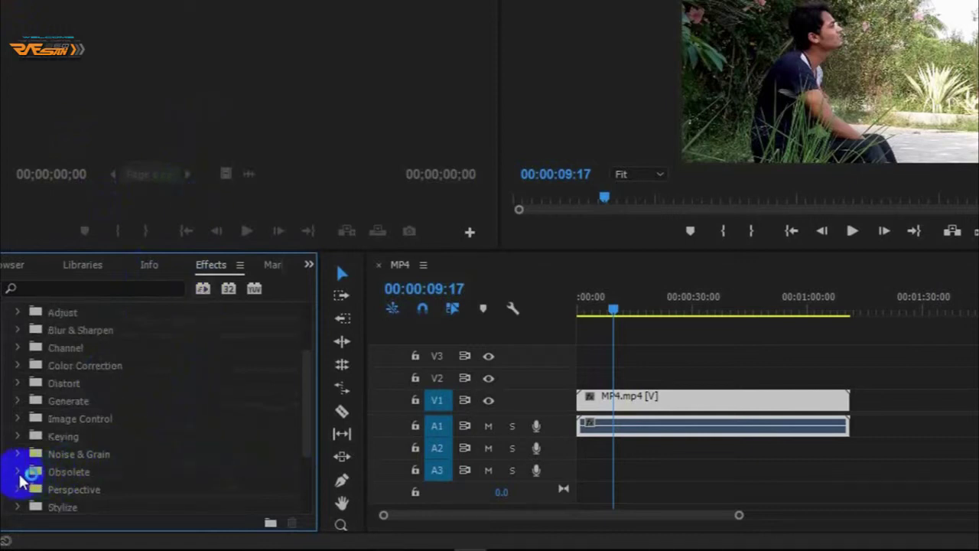
scroll(114, 445, down, 1)
scroll(91, 450, down, 1)
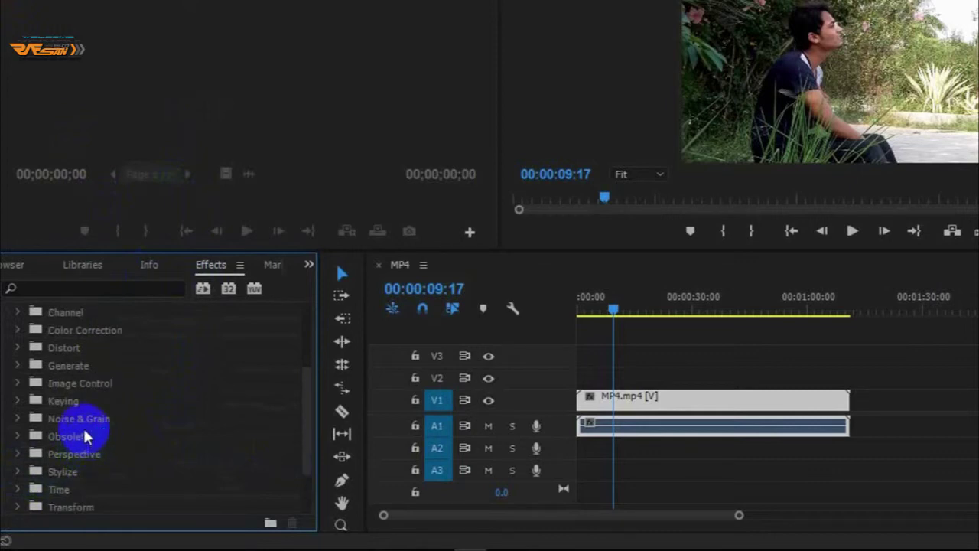
scroll(86, 436, down, 2)
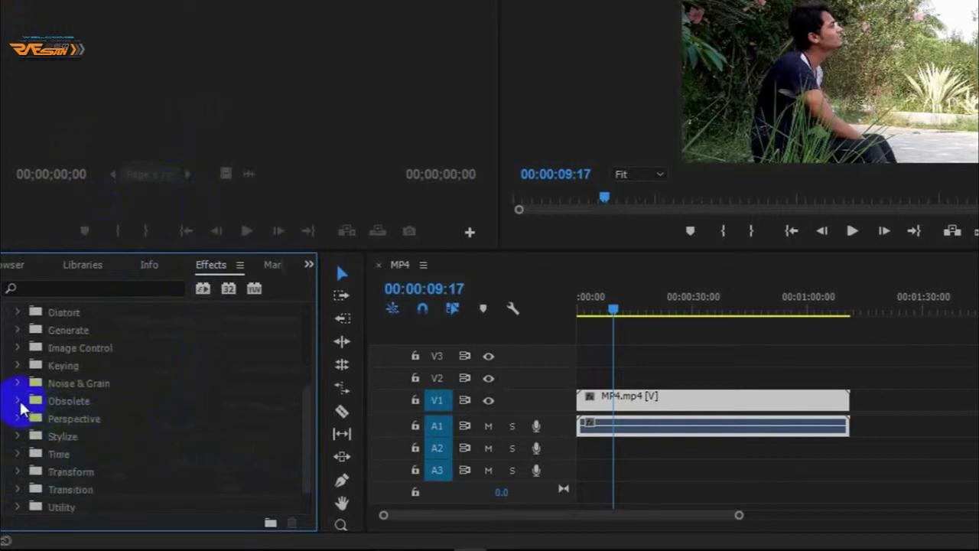
Step: Drag Three-Way Color Corrector from the Obsolete folder onto the MP4.mp4 clip on V1
click(54, 404)
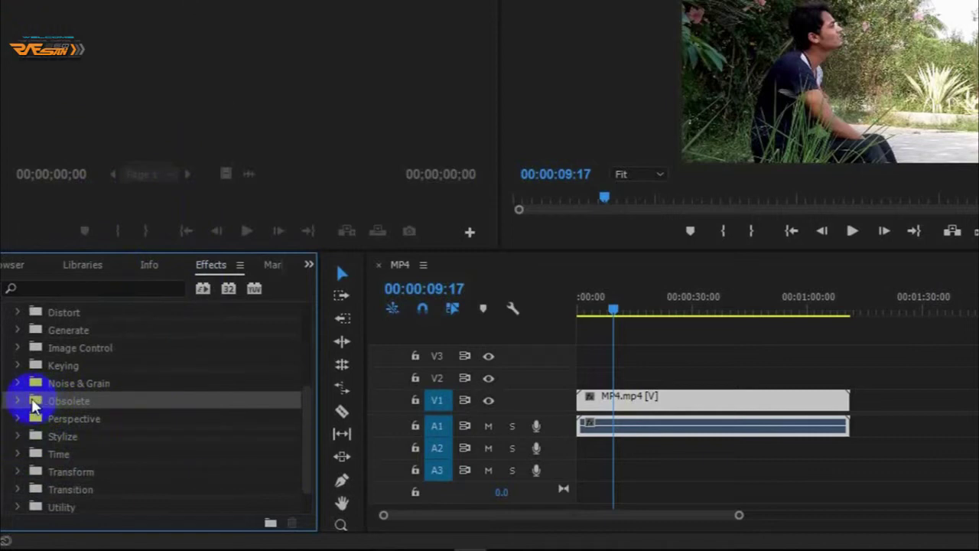
click(18, 402)
scroll(155, 412, down, 1)
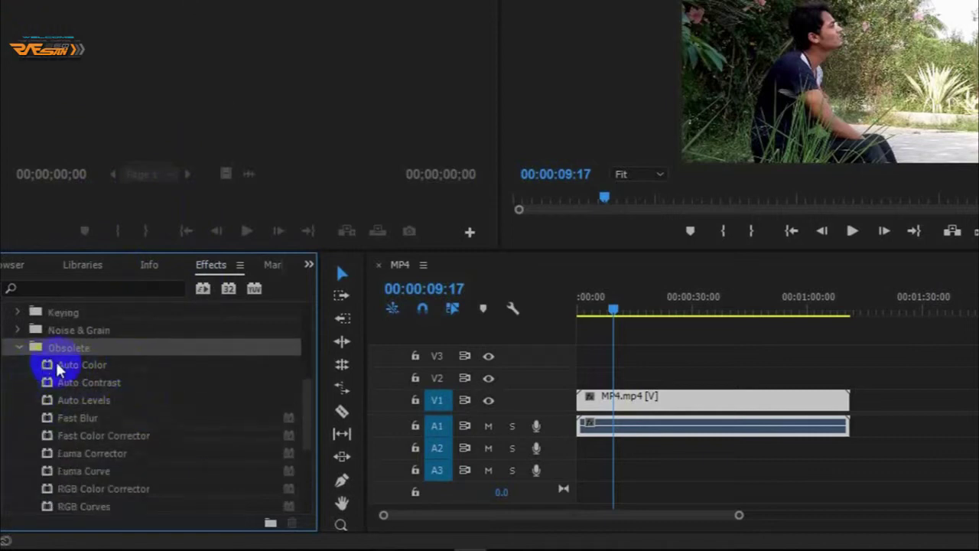
scroll(73, 398, down, 1)
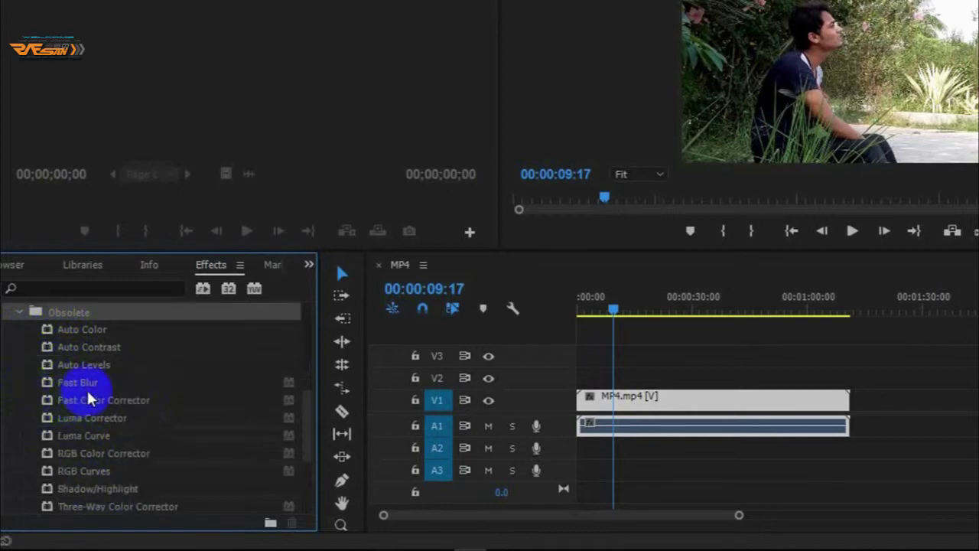
scroll(115, 397, down, 1)
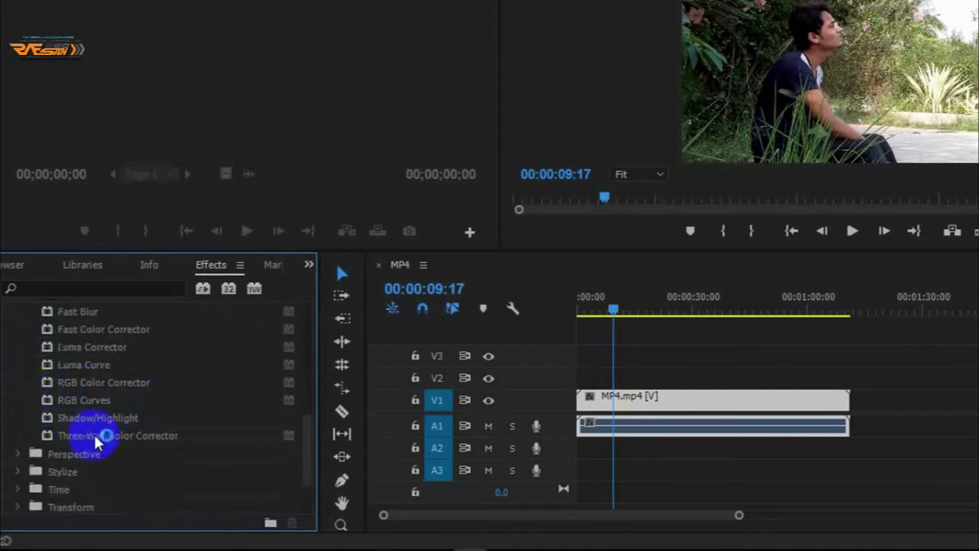
click(140, 437)
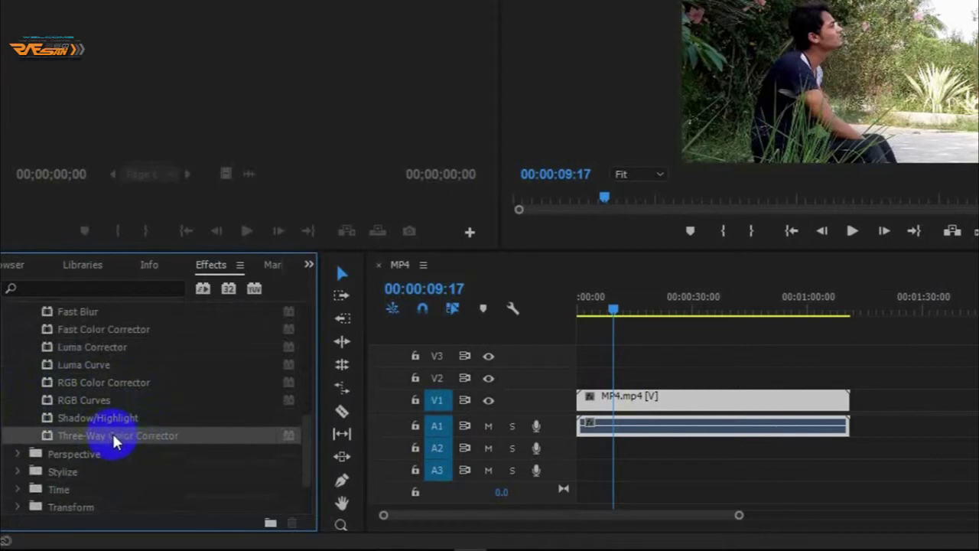
drag(115, 442, 666, 394)
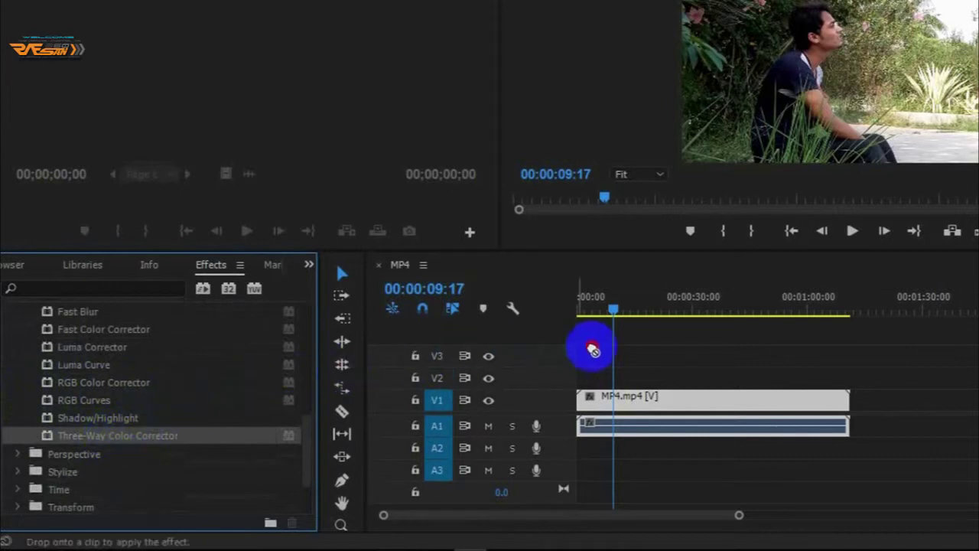
drag(664, 394, 663, 402)
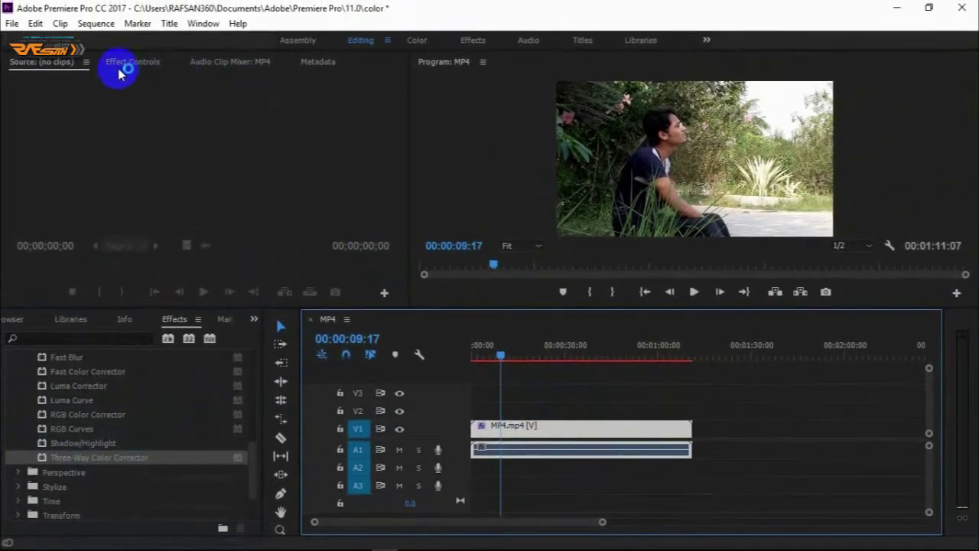
Step: Scroll Effect Controls to the Three-Way Color Corrector's Shadows, Midtones and Highlights wheels
click(132, 63)
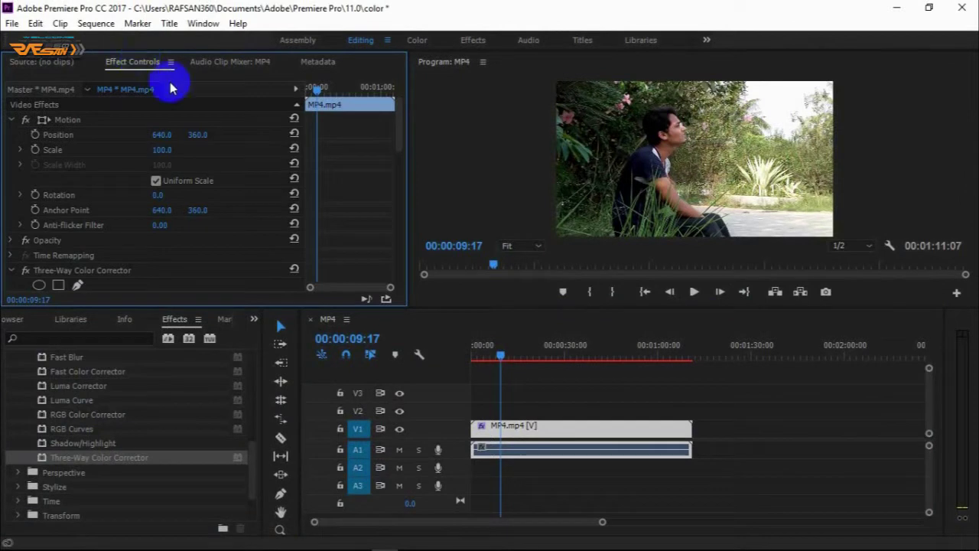
mouse_move(396, 121)
mouse_down()
mouse_move(399, 164)
mouse_move(398, 135)
mouse_up()
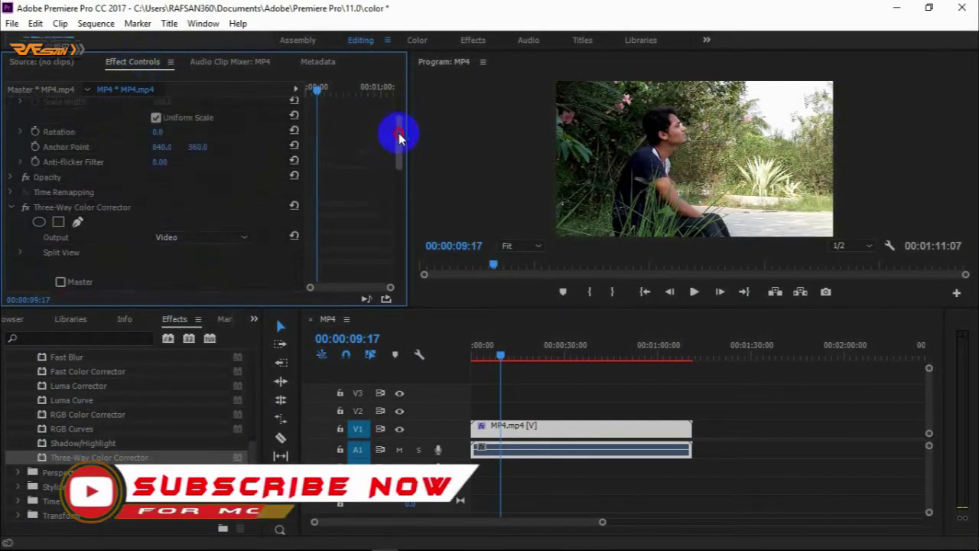
click(88, 207)
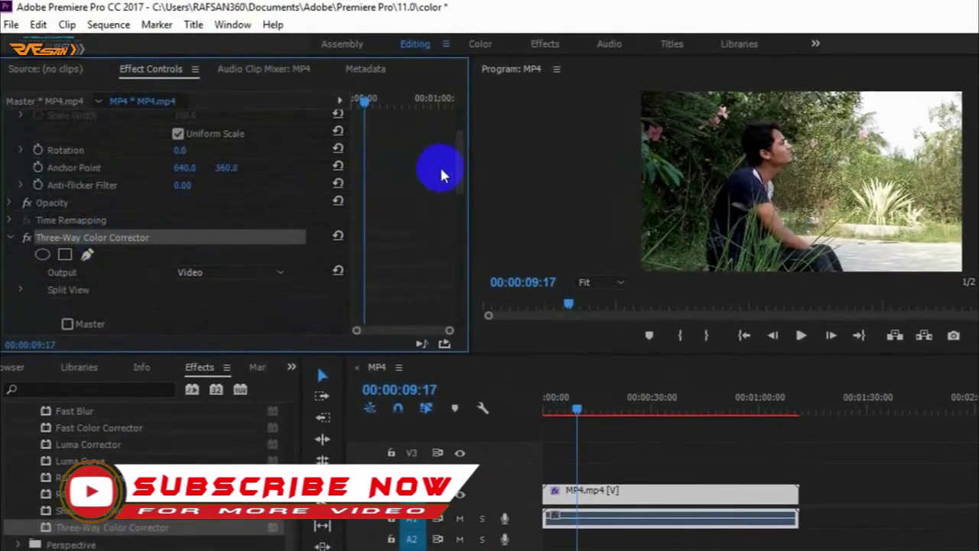
drag(459, 160, 453, 211)
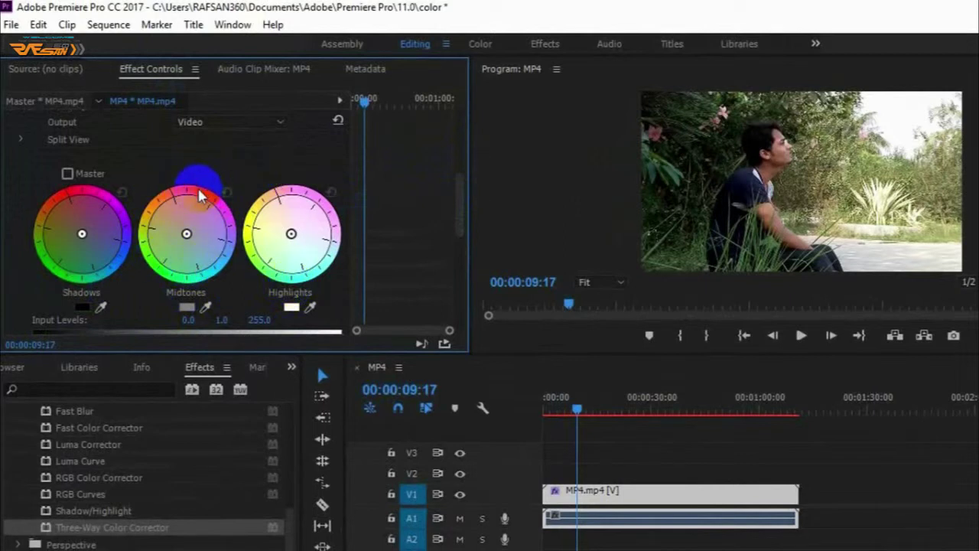
mouse_move(459, 192)
mouse_down()
mouse_move(466, 283)
mouse_move(461, 233)
mouse_up()
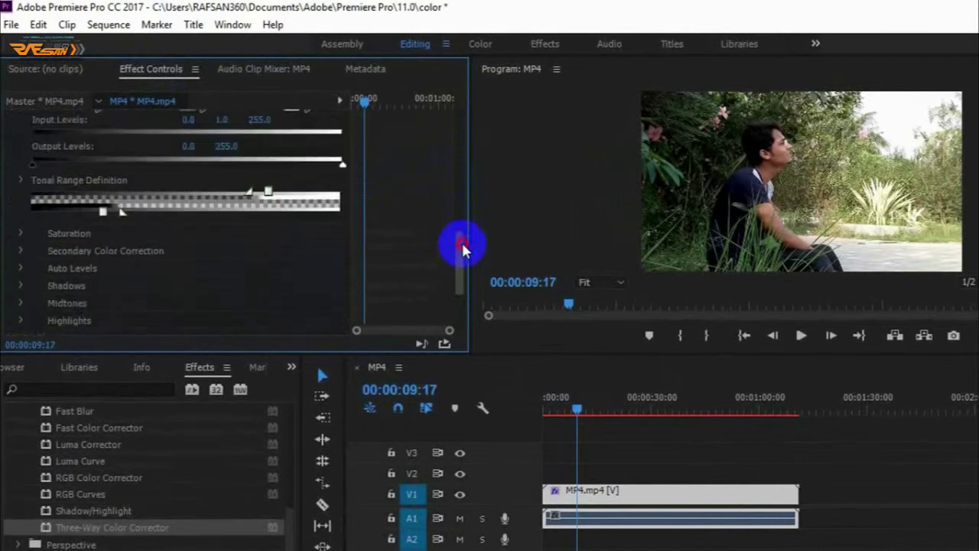
scroll(128, 290, up, 1)
scroll(127, 284, up, 2)
scroll(131, 286, up, 2)
scroll(153, 273, up, 2)
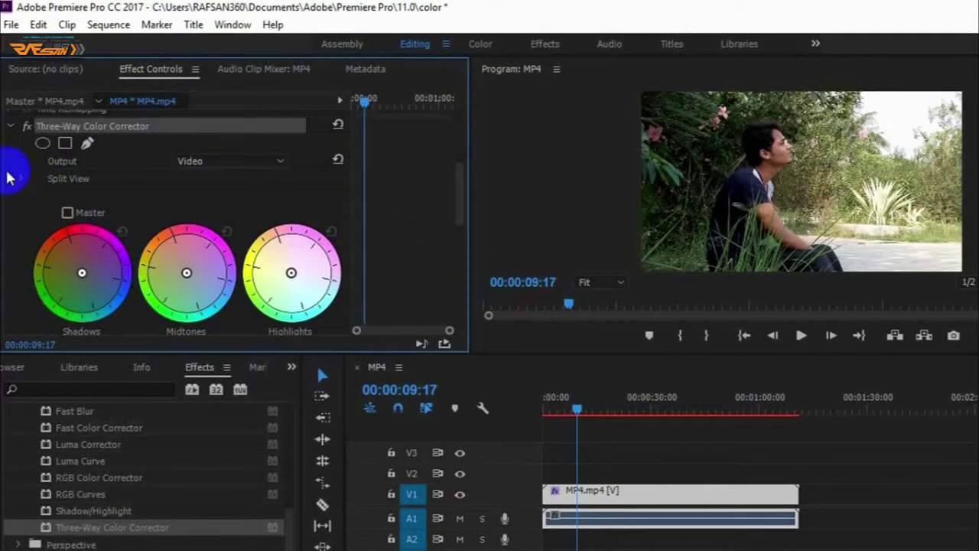
Step: Set Input Levels black to 8.2 and Output Levels to 27.3 and 218.9
drag(464, 191, 462, 239)
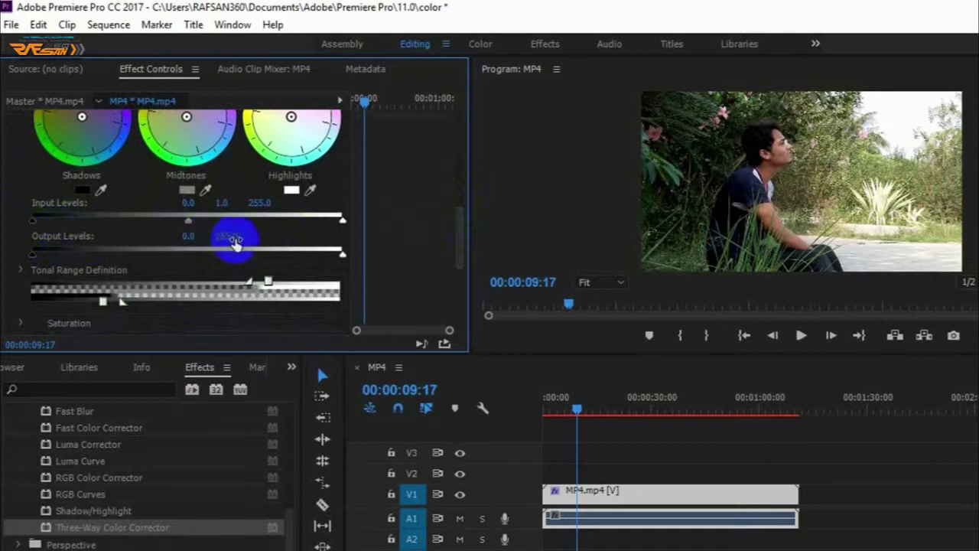
click(341, 222)
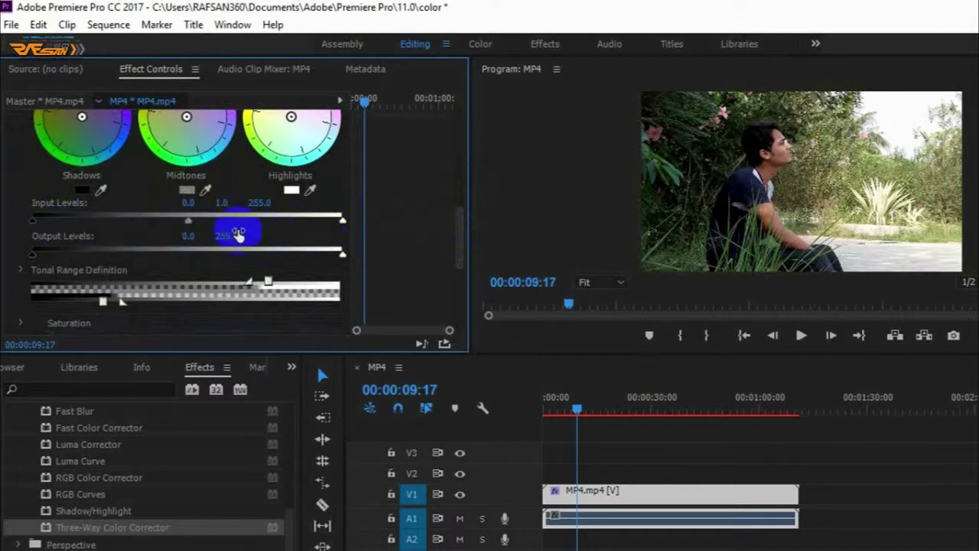
click(342, 222)
mouse_move(342, 222)
mouse_down()
mouse_move(318, 222)
mouse_move(342, 222)
mouse_up()
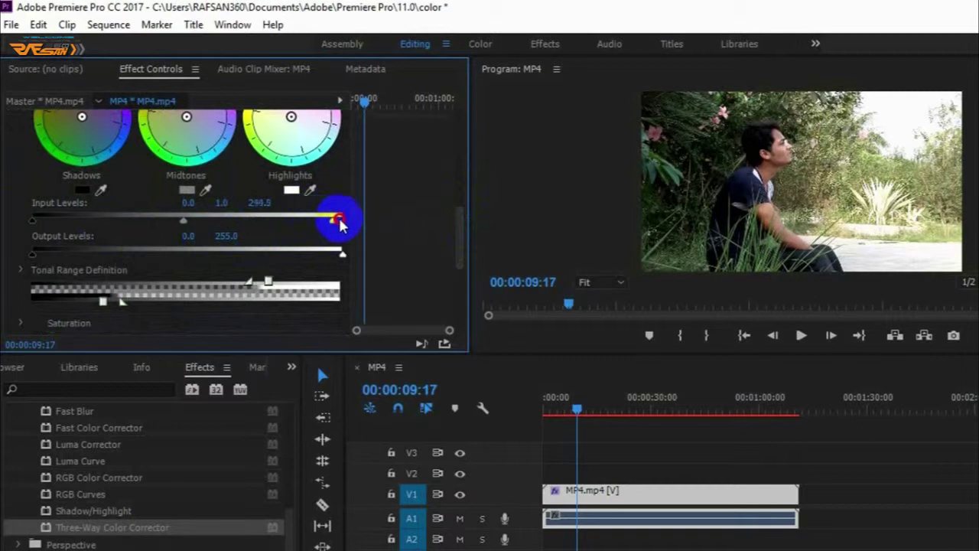
mouse_move(304, 259)
mouse_down()
mouse_move(252, 258)
mouse_move(300, 255)
mouse_up()
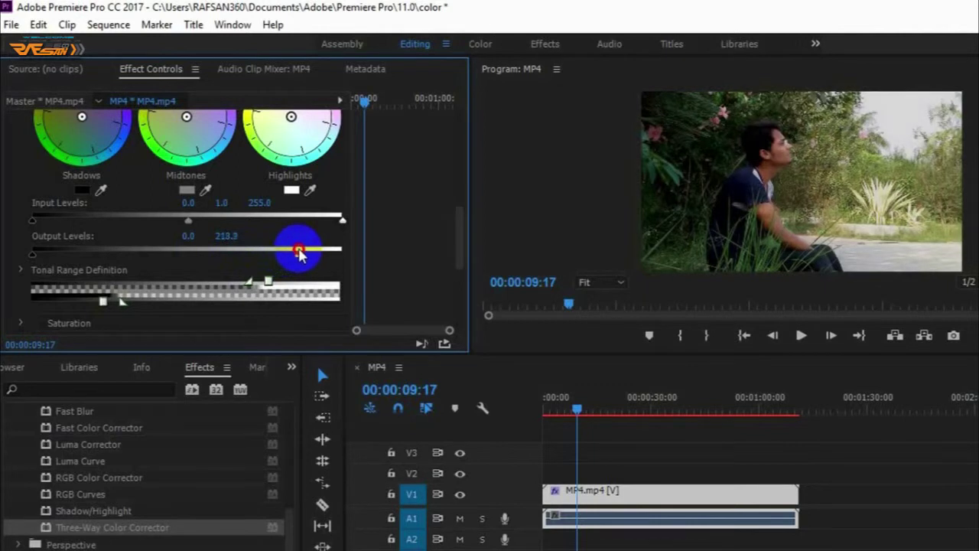
drag(300, 254, 302, 254)
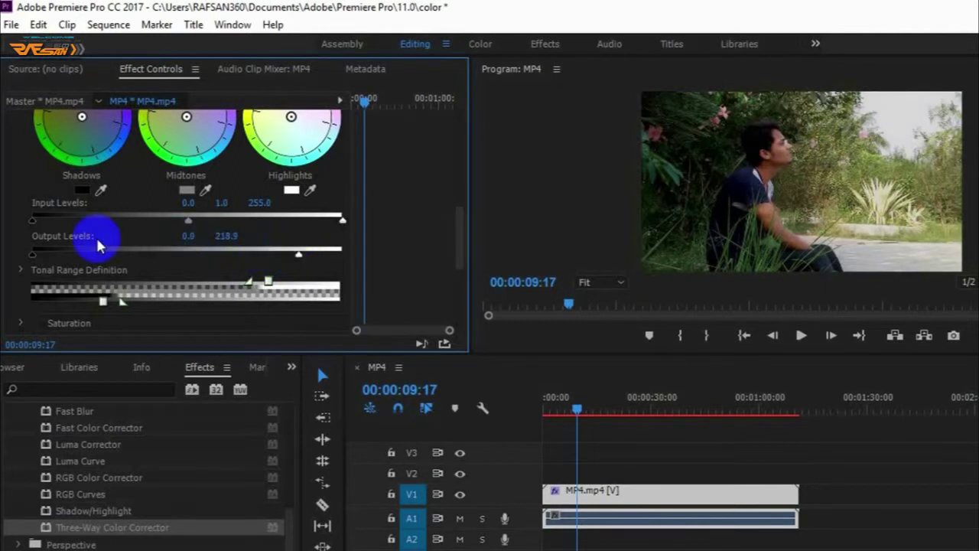
mouse_move(41, 223)
mouse_down()
mouse_move(43, 241)
mouse_move(65, 255)
mouse_up()
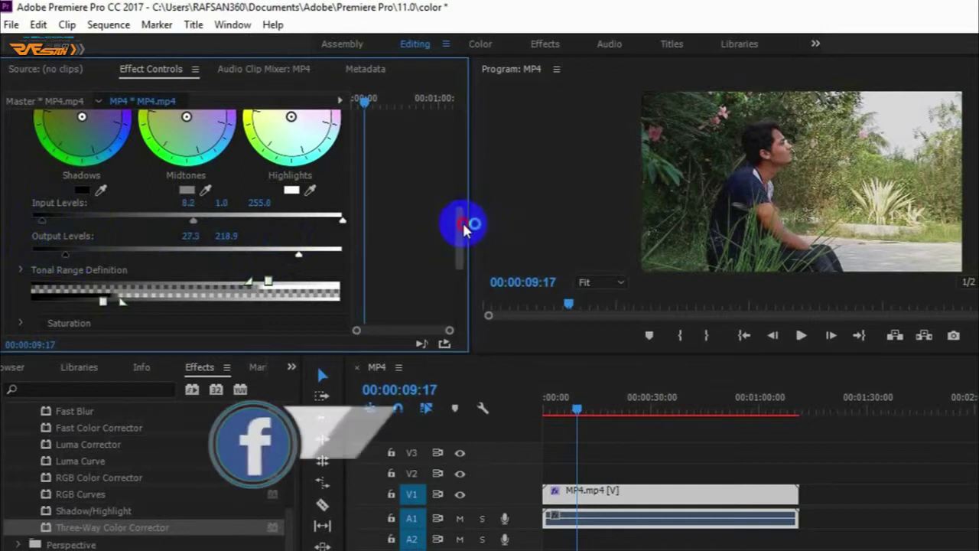
drag(465, 227, 455, 243)
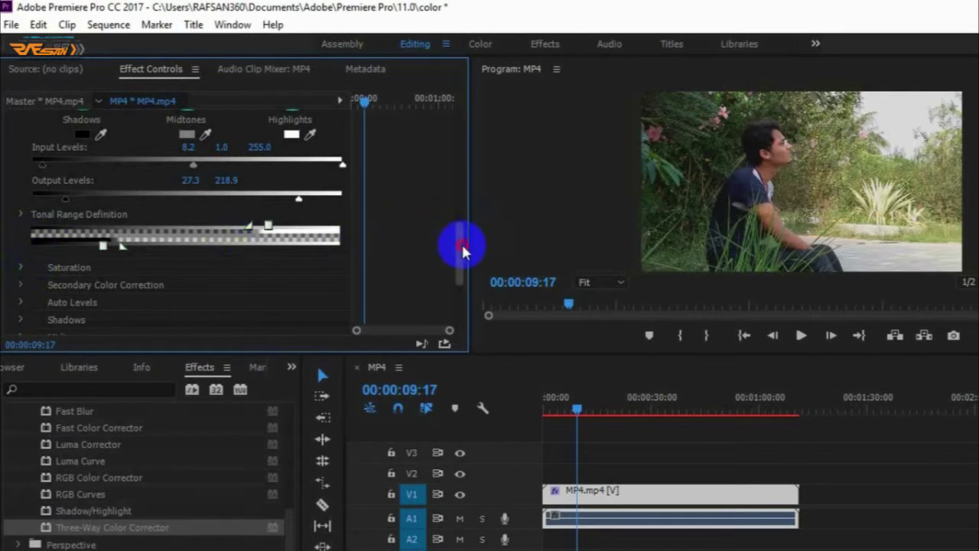
drag(459, 245, 464, 271)
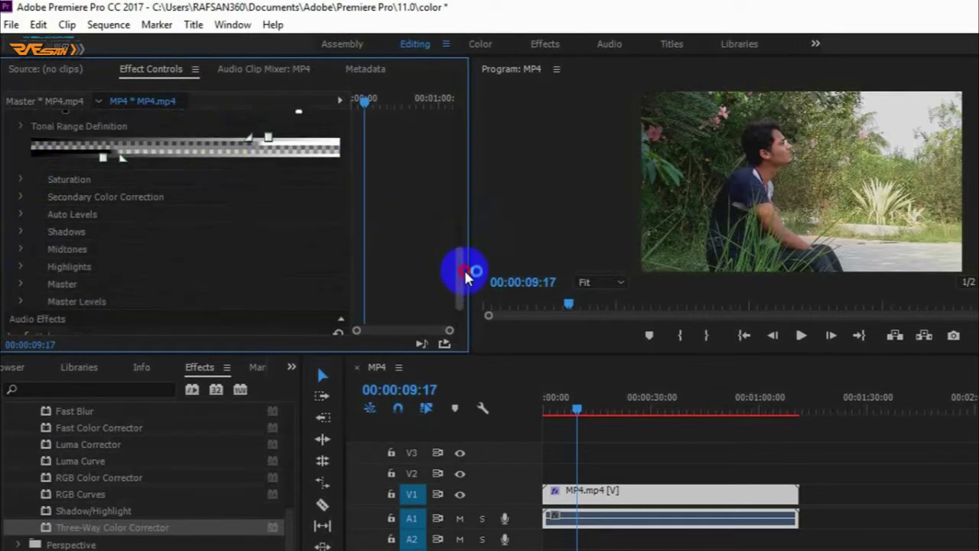
Step: Expand the Saturation settings and raise Master Saturation to 180.06
click(22, 178)
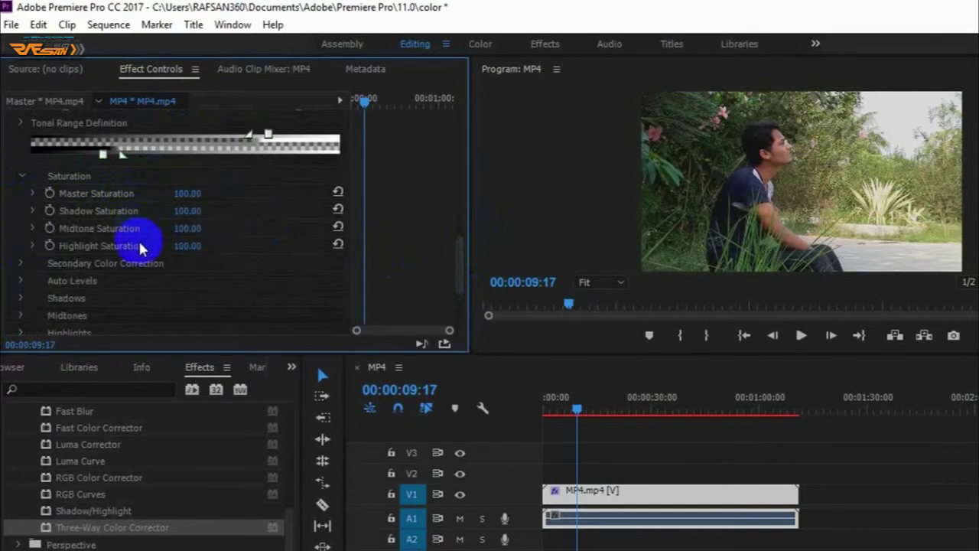
click(126, 197)
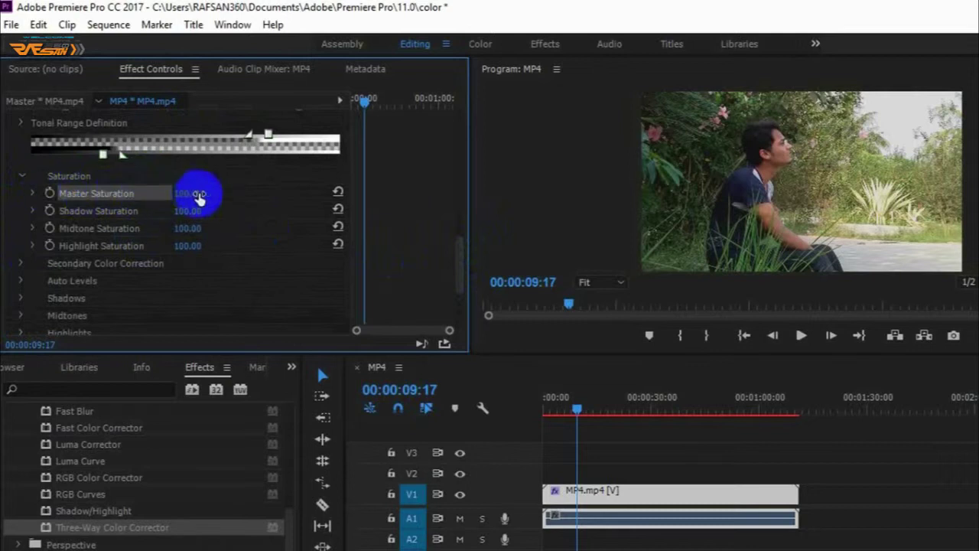
click(33, 194)
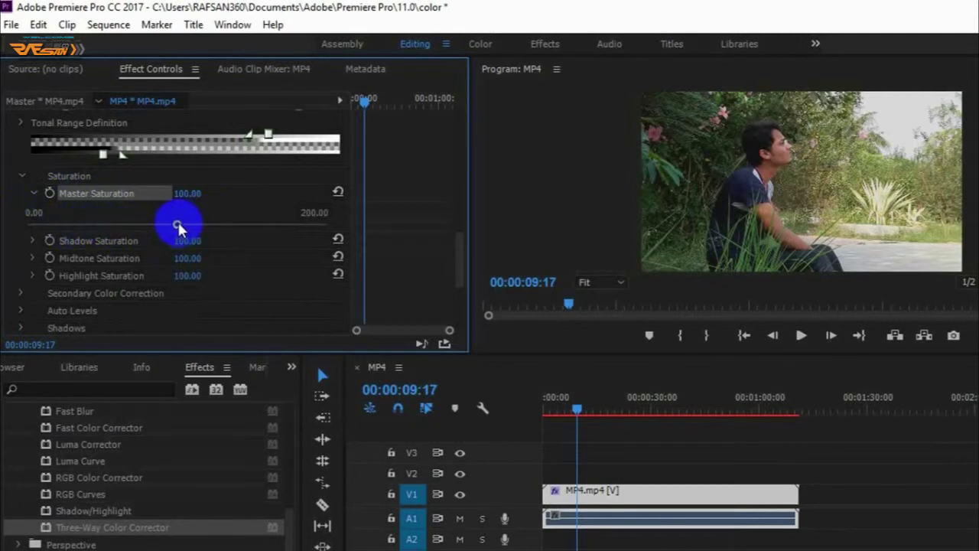
drag(178, 224, 275, 224)
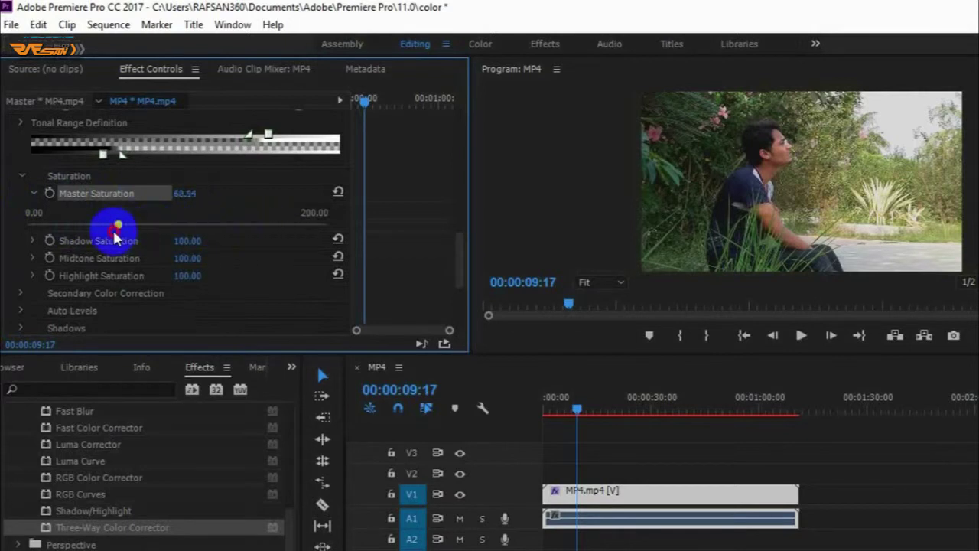
mouse_move(275, 226)
mouse_down()
mouse_move(224, 242)
mouse_move(298, 254)
mouse_up()
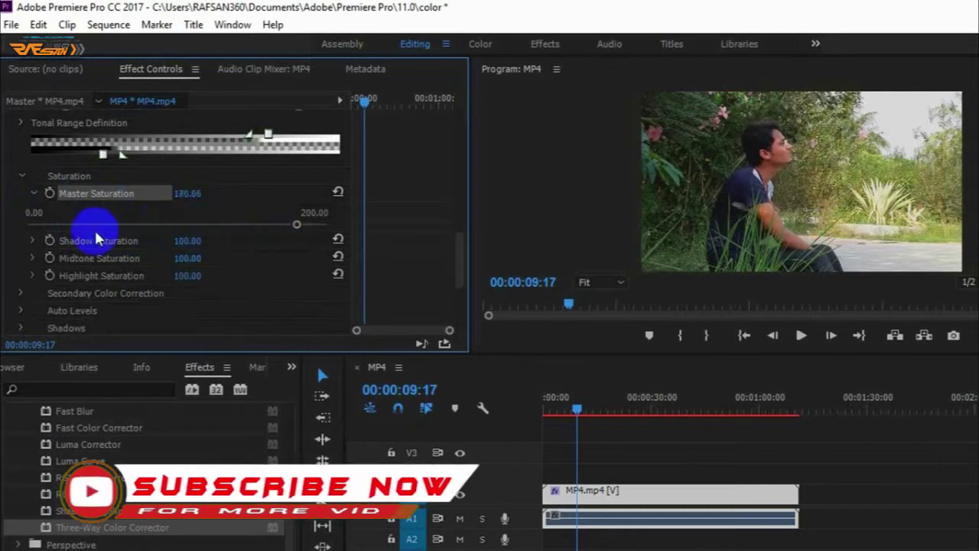
Step: Raise Shadow, Midtone and Highlight Saturation to 121.88, 136.84 and 135.18
click(33, 242)
scroll(176, 242, down, 1)
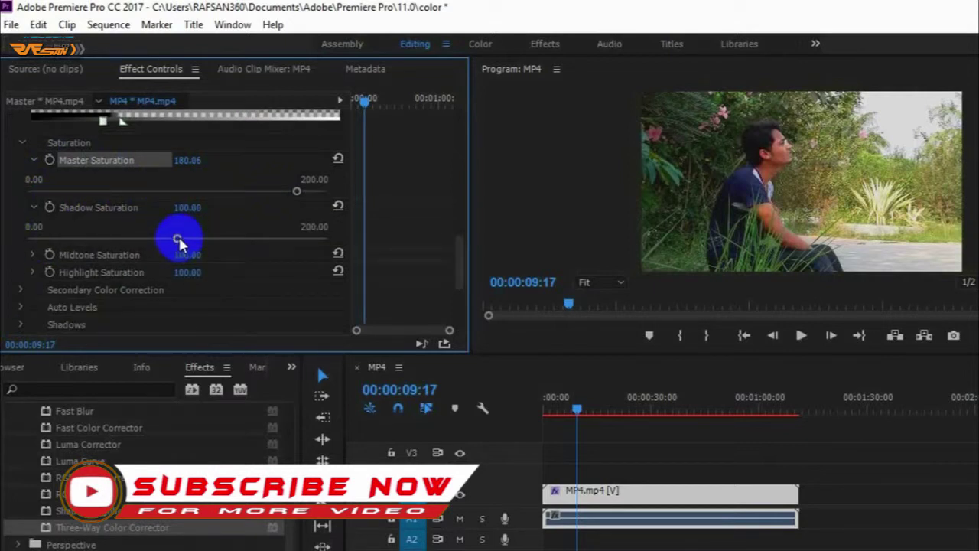
mouse_move(178, 241)
mouse_down()
mouse_move(249, 243)
mouse_move(139, 243)
mouse_move(210, 241)
mouse_up()
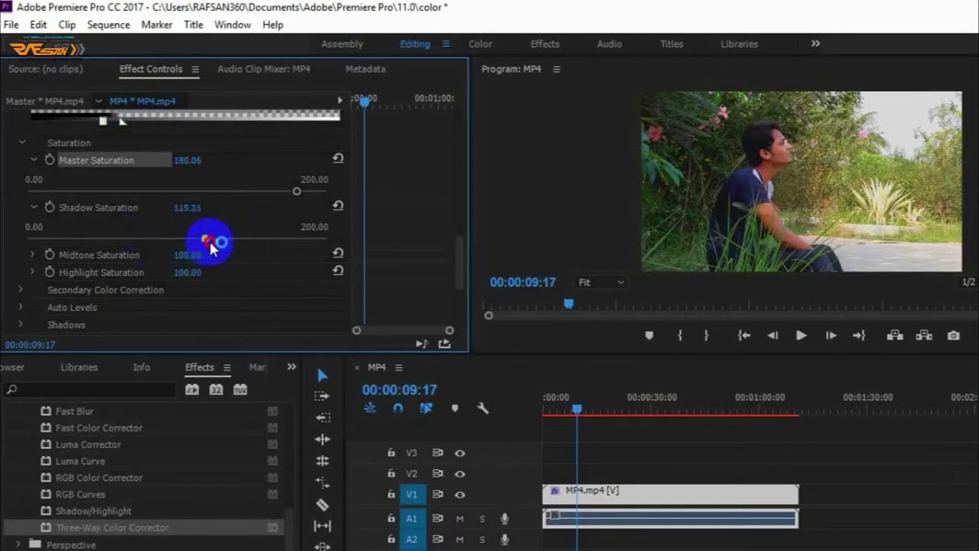
click(33, 258)
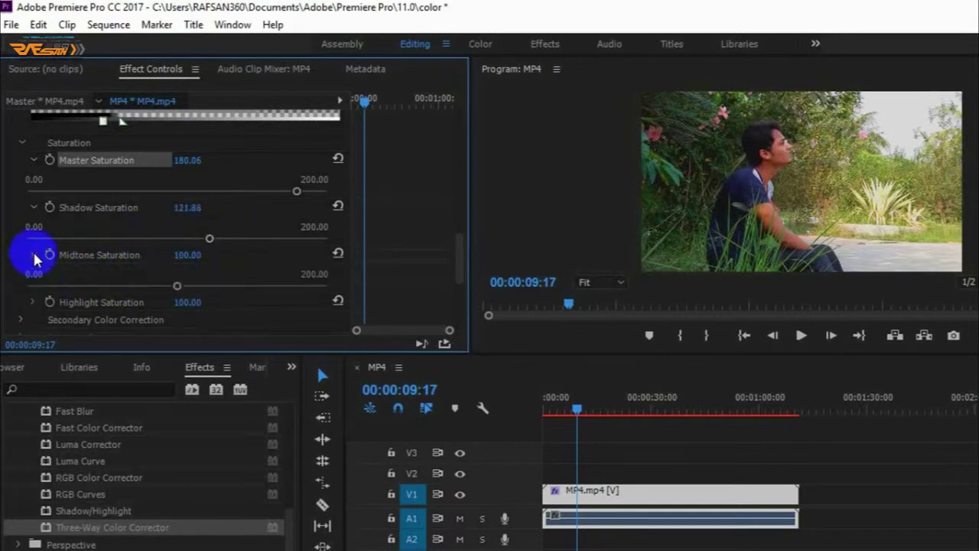
scroll(107, 251, down, 1)
drag(178, 236, 233, 242)
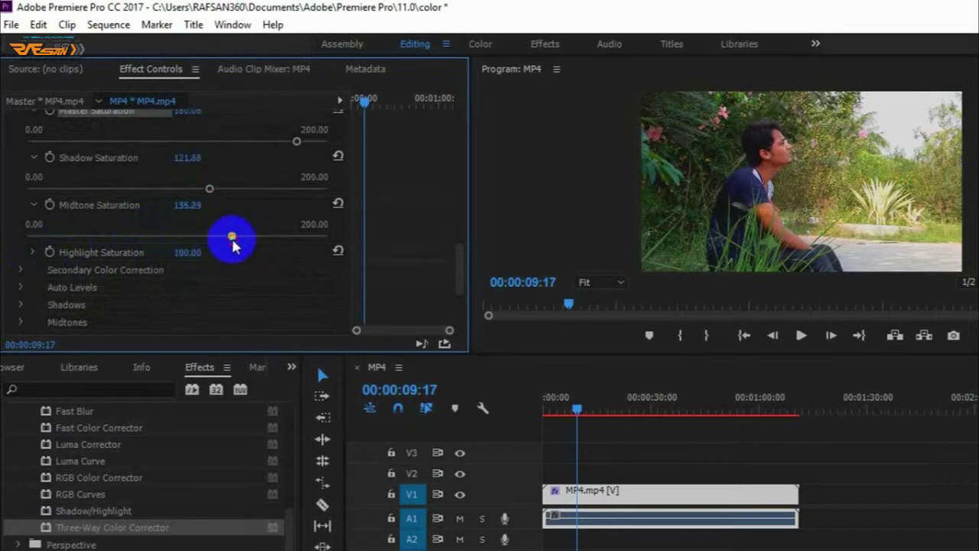
click(33, 253)
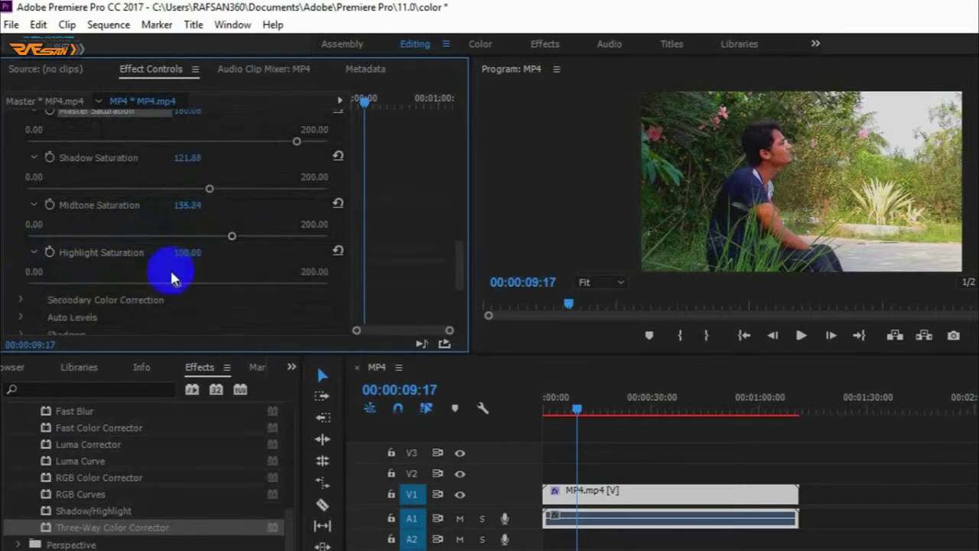
drag(180, 282, 242, 288)
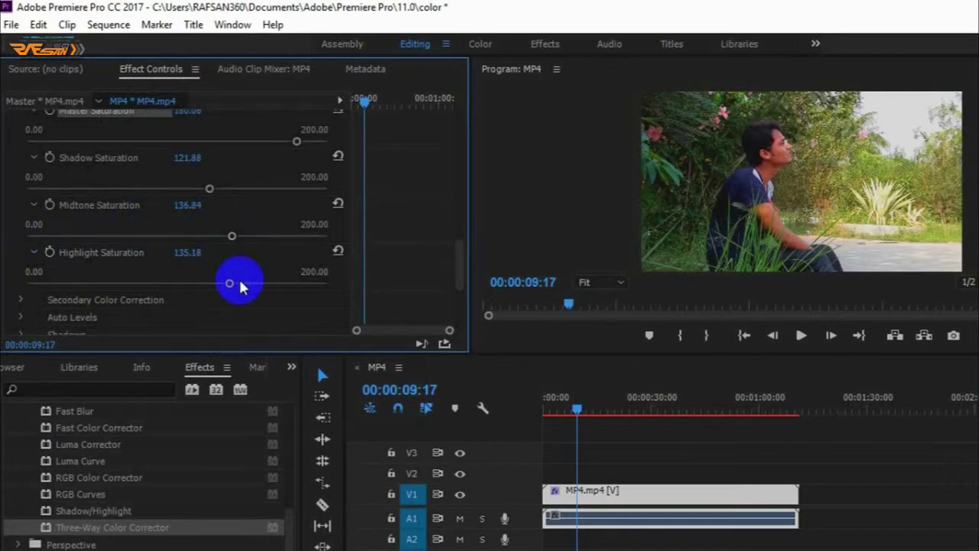
click(240, 283)
click(240, 283)
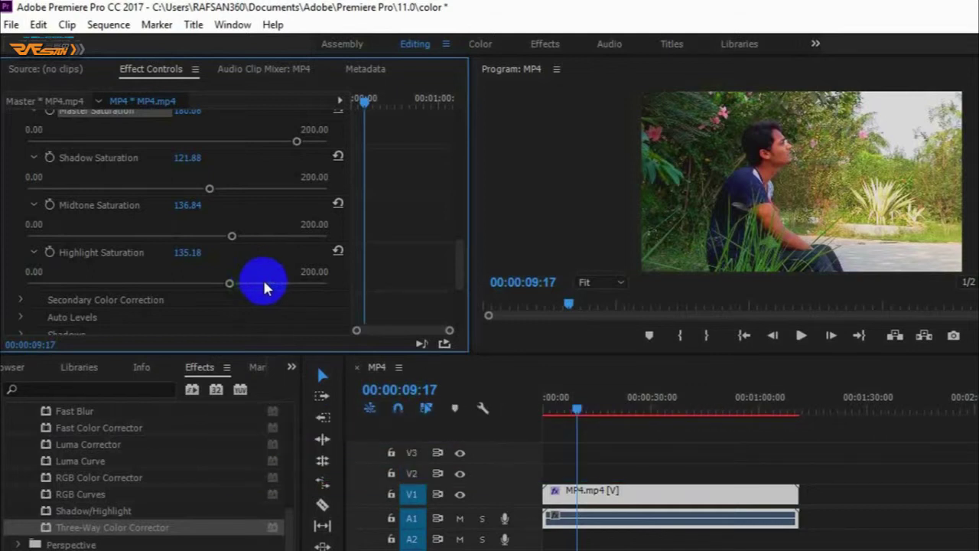
scroll(276, 280, up, 2)
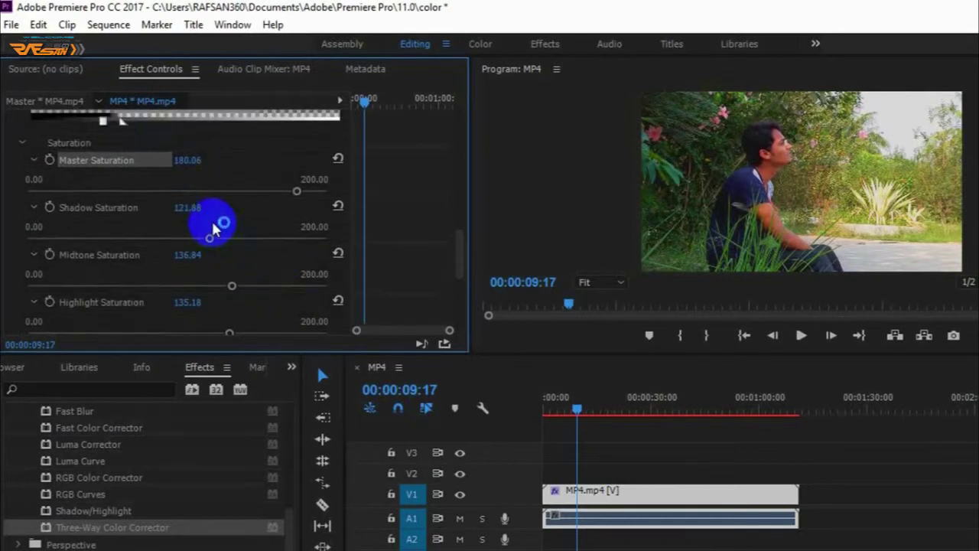
scroll(212, 221, up, 1)
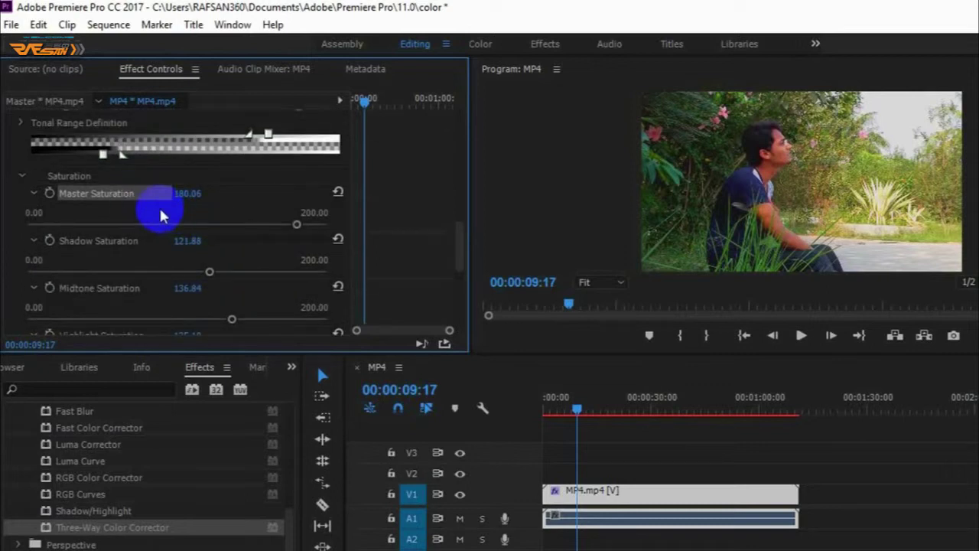
Step: Collapse Saturation, expand Secondary Color Correction and set Soften to 50, Edge Thinning at 0
click(23, 176)
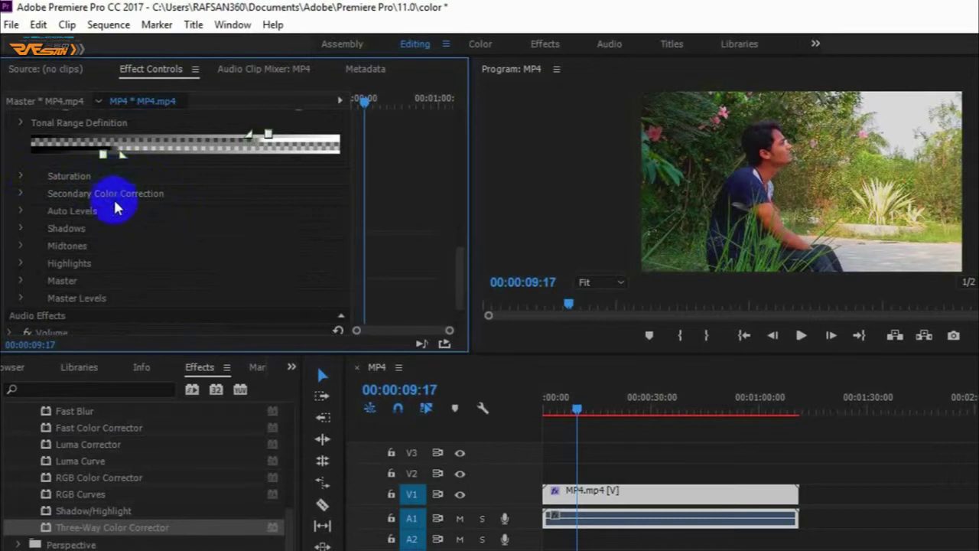
scroll(130, 218, up, 1)
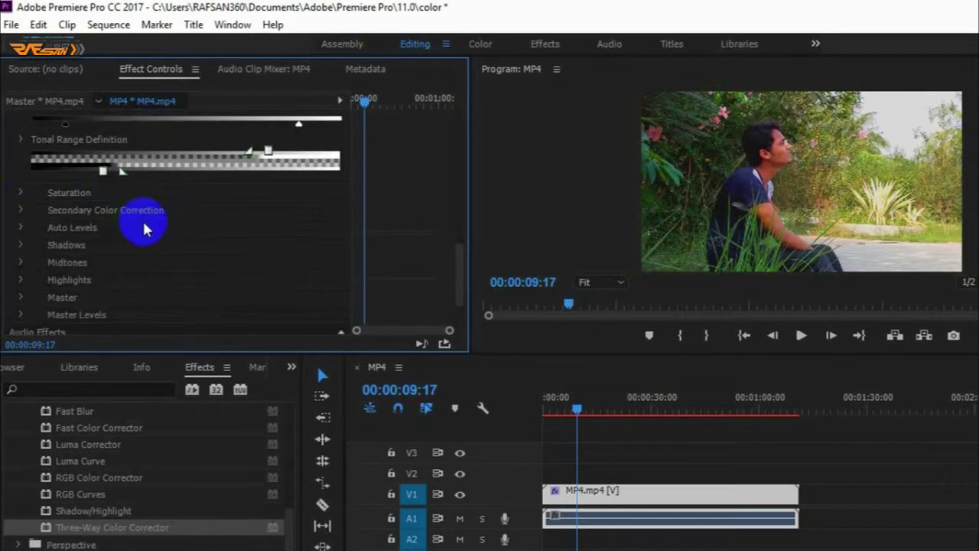
click(21, 211)
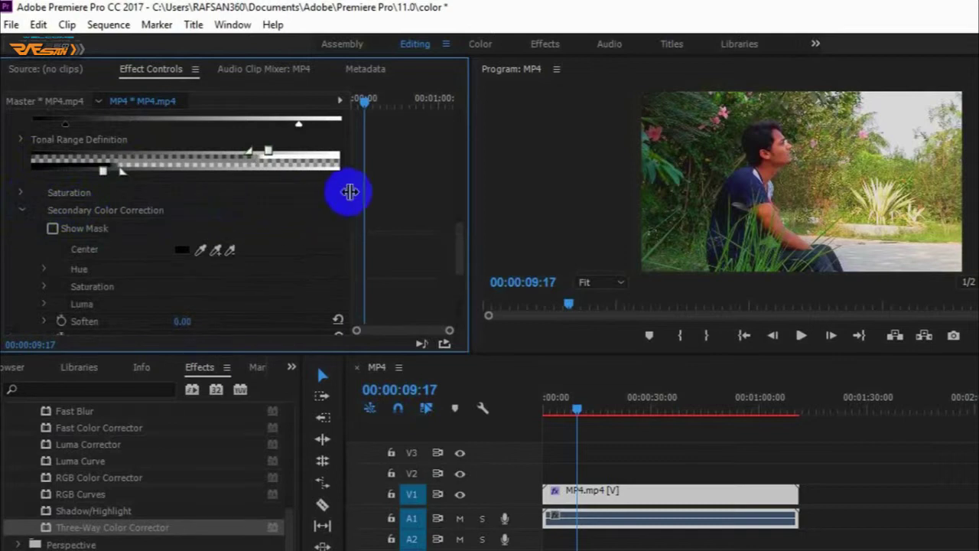
drag(459, 240, 463, 259)
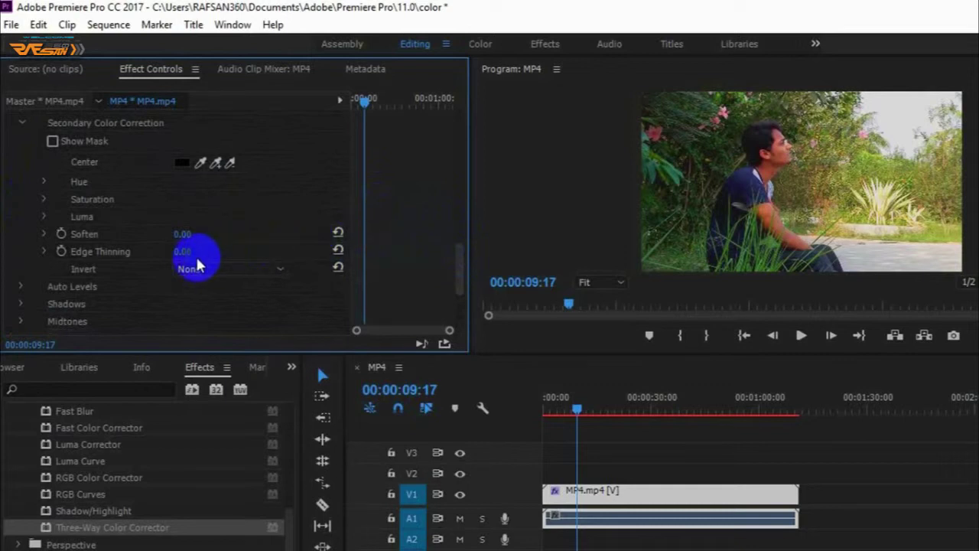
click(186, 237)
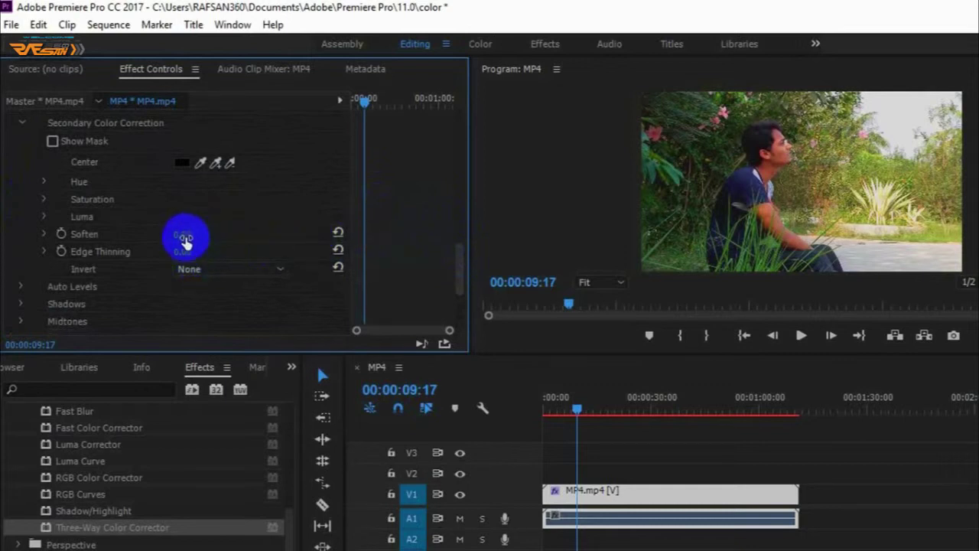
mouse_move(186, 237)
mouse_down()
mouse_move(220, 231)
mouse_move(133, 230)
mouse_move(223, 230)
mouse_move(232, 221)
mouse_up()
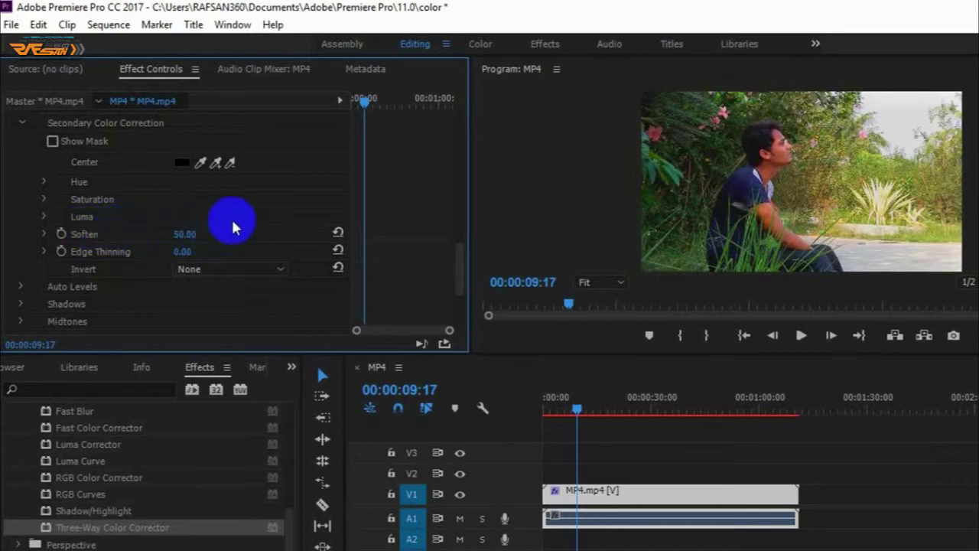
drag(458, 280, 452, 202)
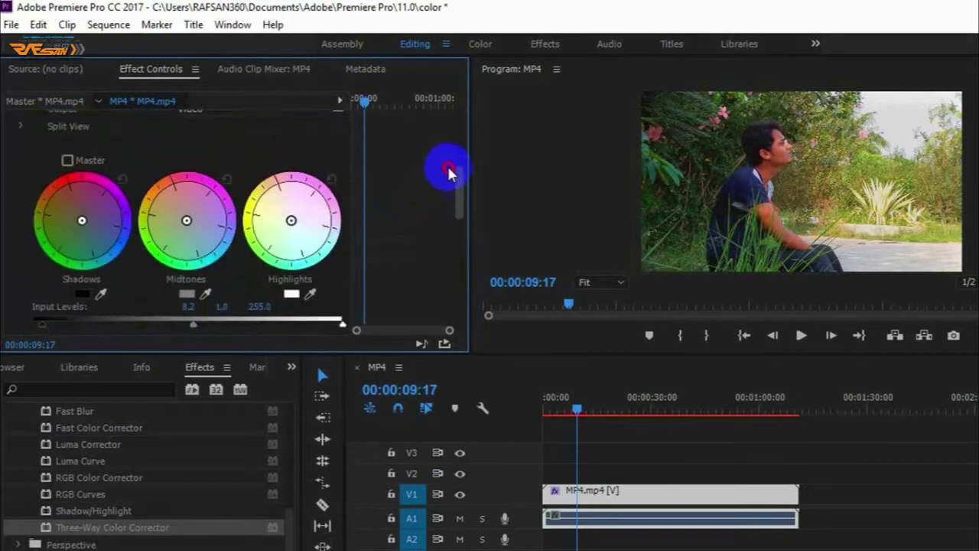
Step: Check Master to link the three wheels and nudge the shadow balance, ending near neutral
drag(453, 202, 447, 171)
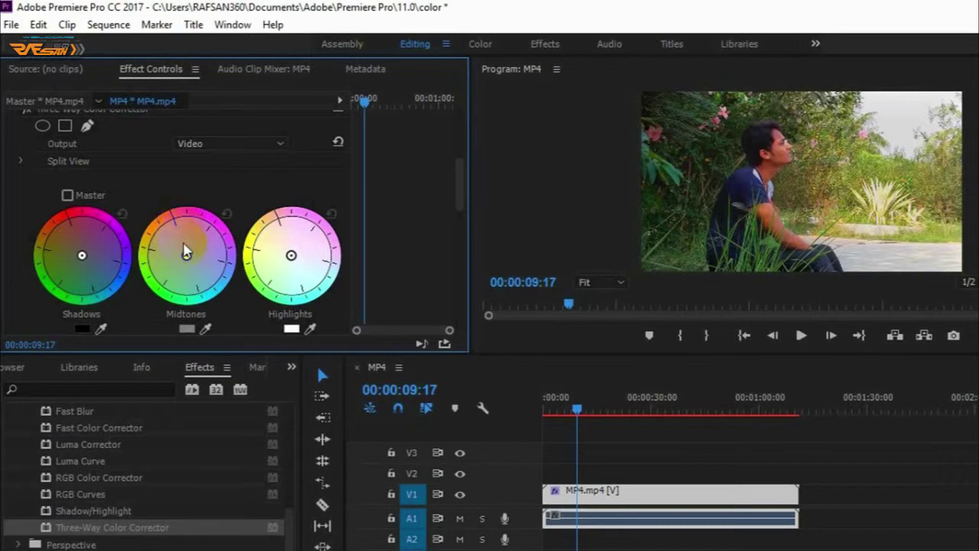
click(67, 195)
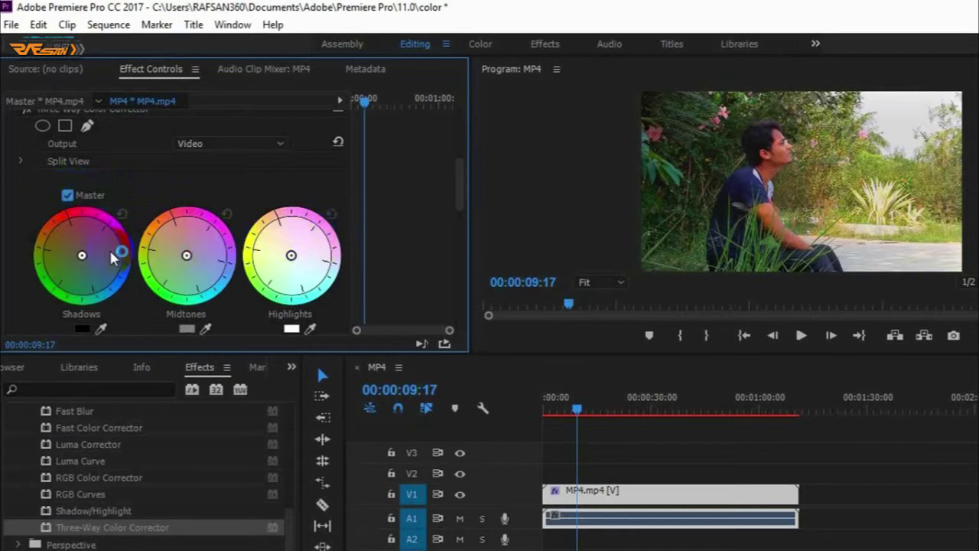
mouse_move(82, 256)
mouse_down()
mouse_move(109, 268)
mouse_move(76, 223)
mouse_move(81, 216)
mouse_up()
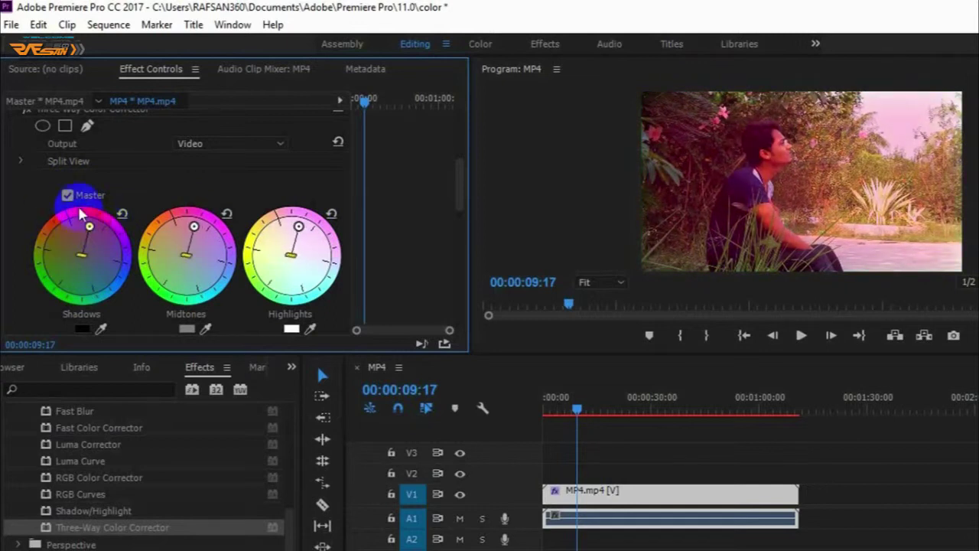
click(69, 198)
drag(84, 255, 111, 256)
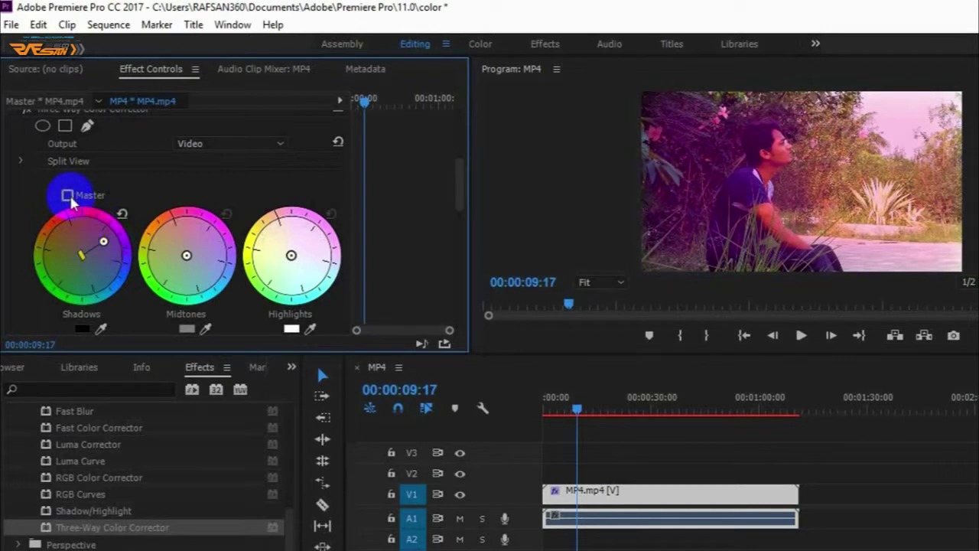
click(69, 196)
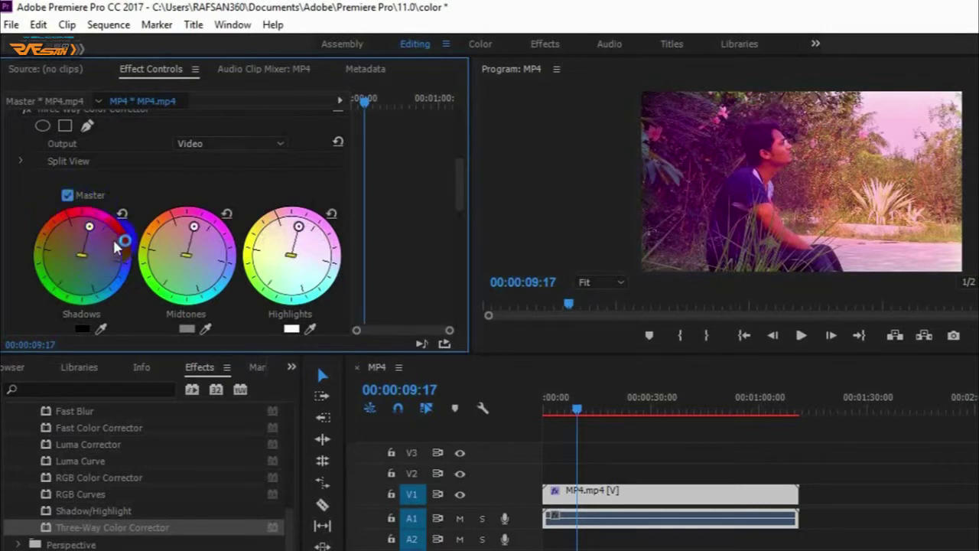
mouse_move(89, 226)
mouse_down()
mouse_move(77, 226)
mouse_move(52, 304)
mouse_move(94, 265)
mouse_move(68, 265)
mouse_move(97, 258)
mouse_move(78, 242)
mouse_move(67, 261)
mouse_move(83, 280)
mouse_move(71, 267)
mouse_move(92, 269)
mouse_move(83, 272)
mouse_up()
Step: Nudge the shadow balance back near neutral and move the playhead to 00:00:32:13
drag(261, 265, 254, 266)
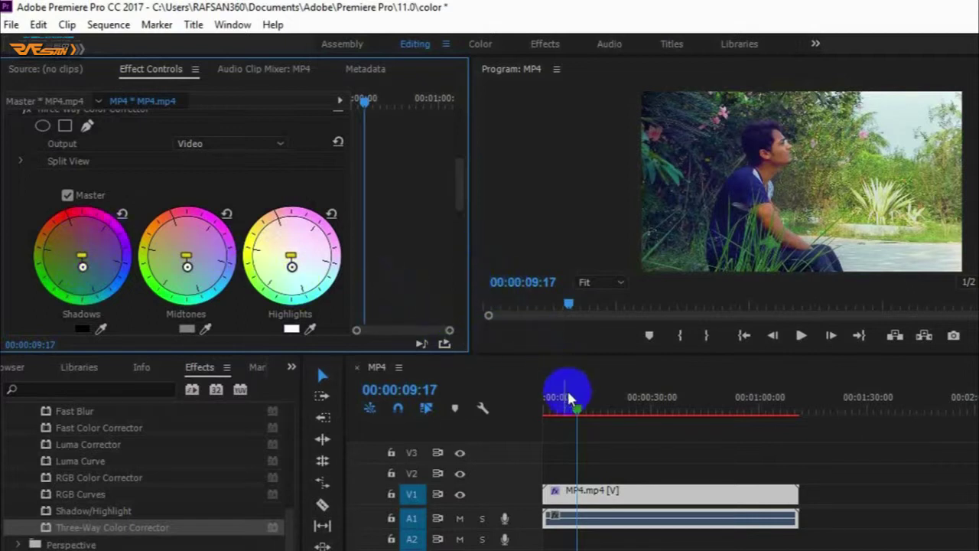
drag(575, 411, 657, 411)
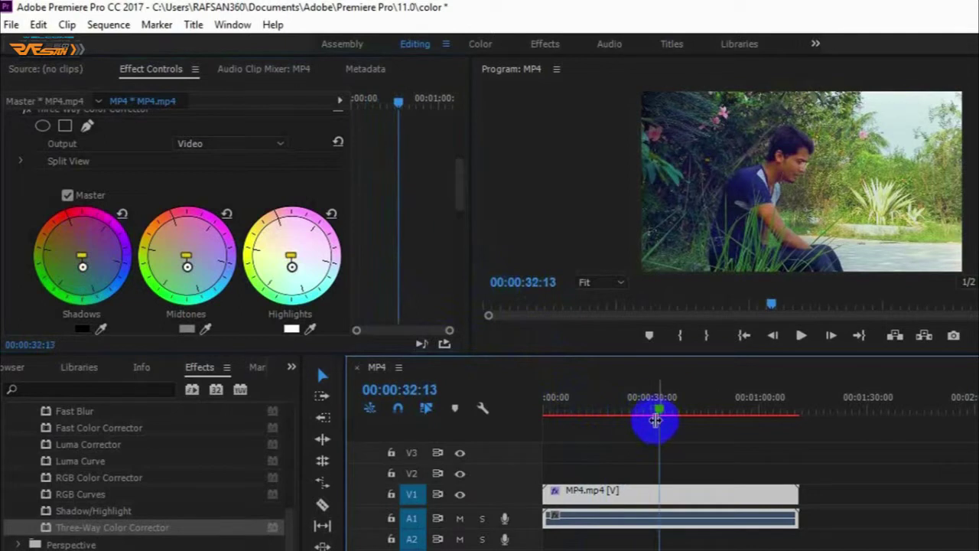
click(461, 191)
mouse_move(461, 191)
mouse_down()
mouse_move(457, 143)
mouse_move(437, 272)
mouse_up()
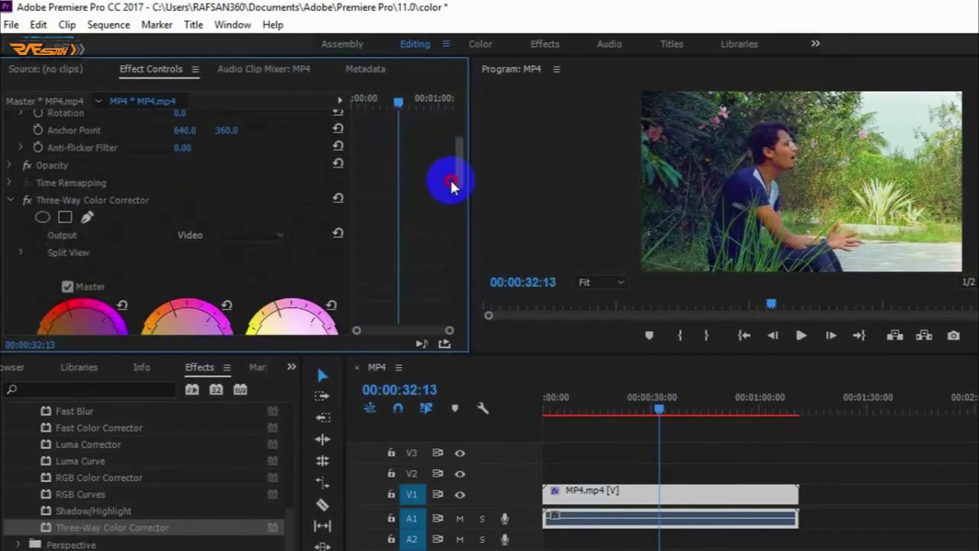
scroll(433, 312, down, 3)
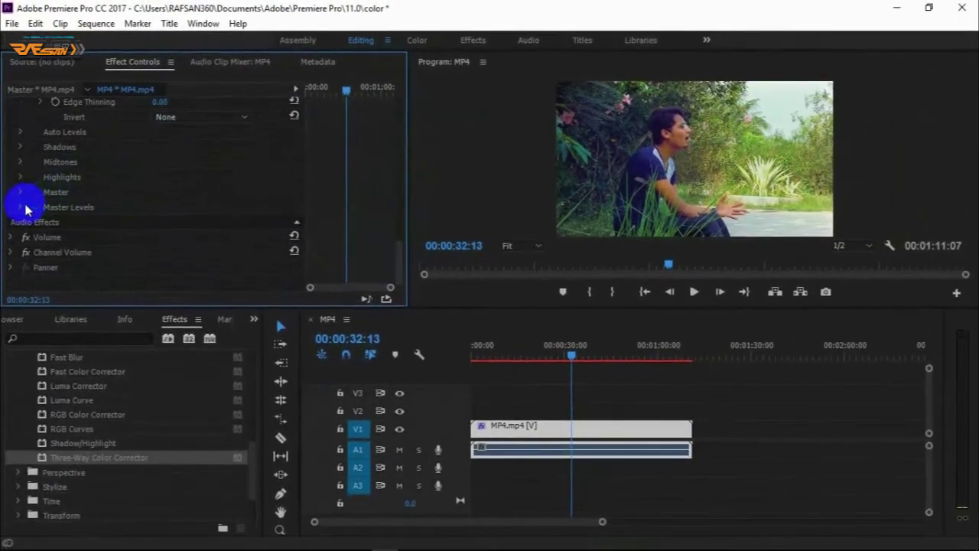
Step: Review Master Levels, Output Levels 27.3/218.9 and the Tonal Range Definition settings
click(23, 207)
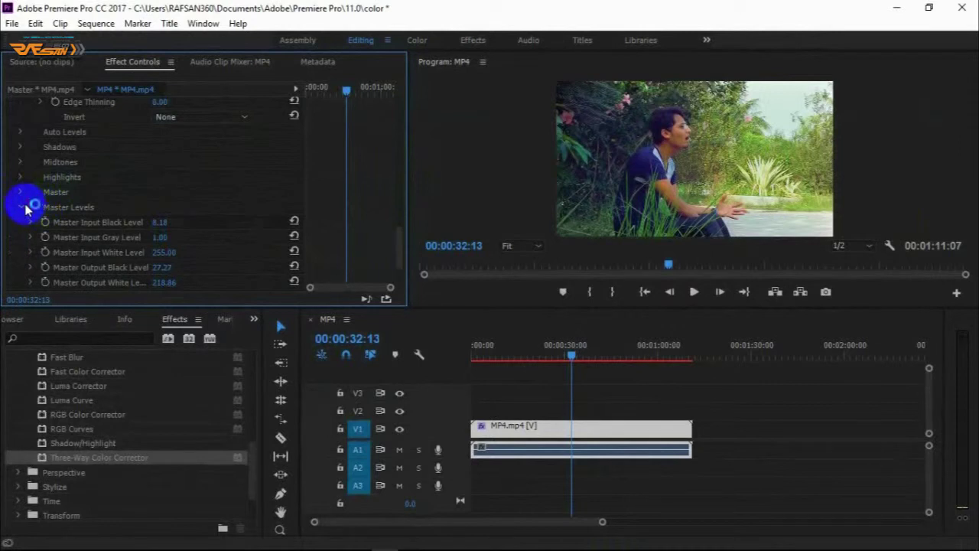
click(23, 207)
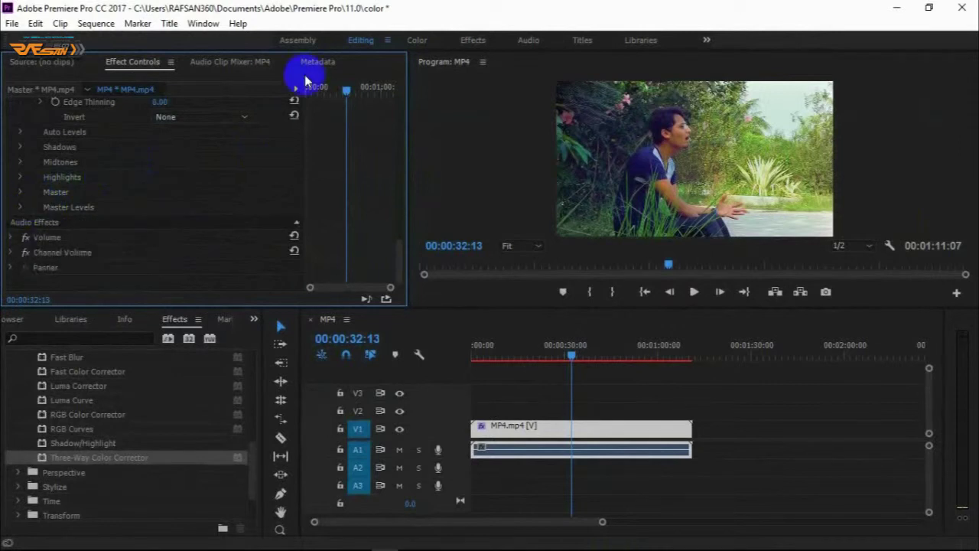
drag(399, 253, 404, 107)
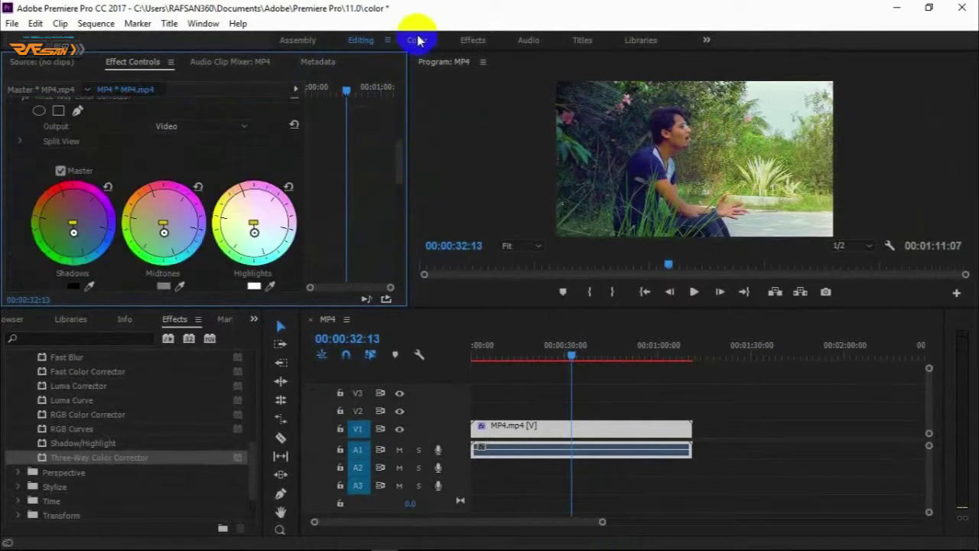
mouse_move(395, 146)
mouse_down()
mouse_move(384, 122)
mouse_move(378, 159)
mouse_up()
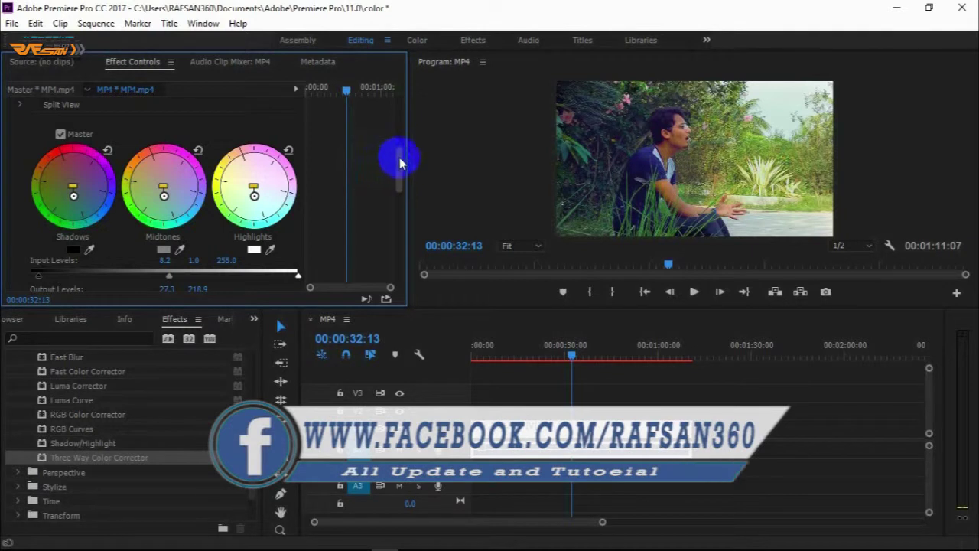
mouse_move(399, 162)
mouse_down()
mouse_move(403, 198)
mouse_move(406, 179)
mouse_up()
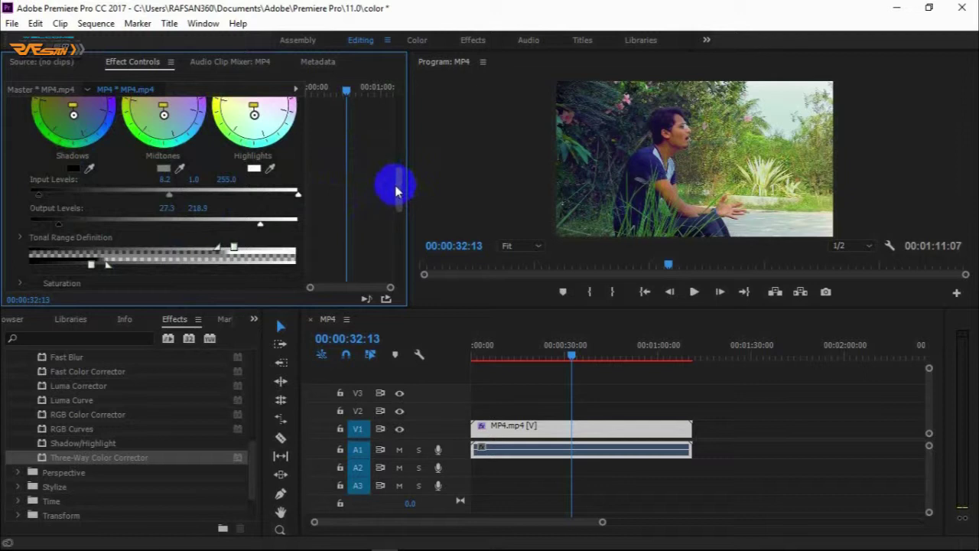
click(396, 179)
drag(396, 180, 380, 251)
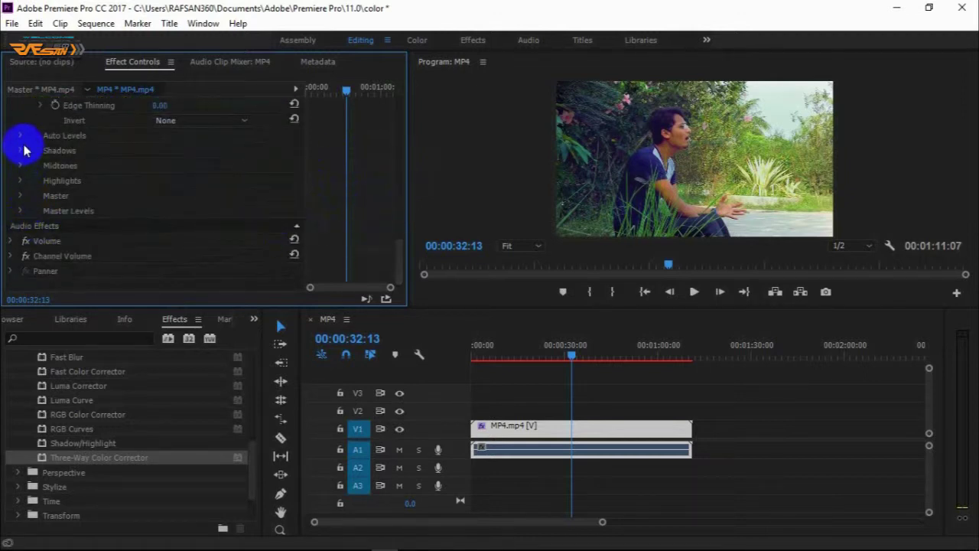
click(20, 136)
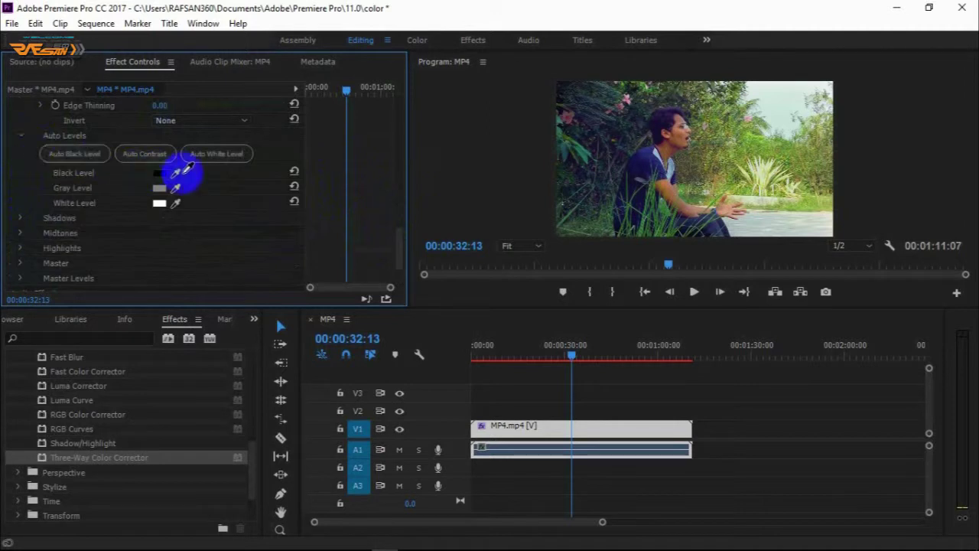
click(21, 135)
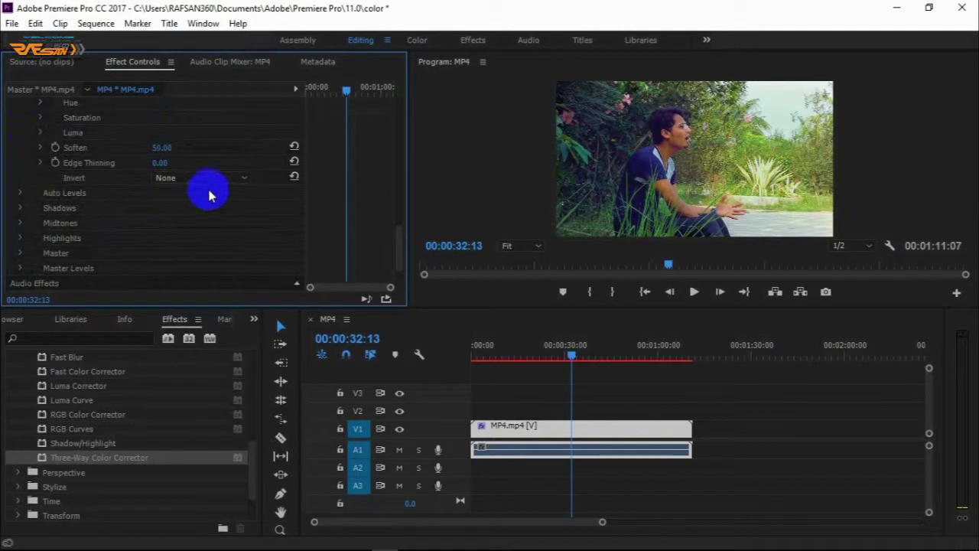
scroll(212, 186, up, 1)
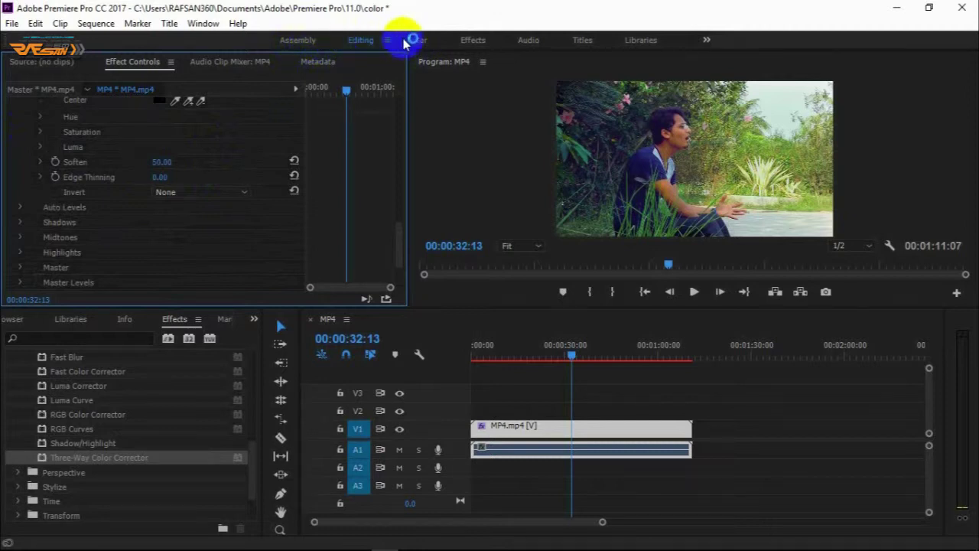
Step: Switch to the Color workspace to bring up the Lumetri Color panel
click(417, 40)
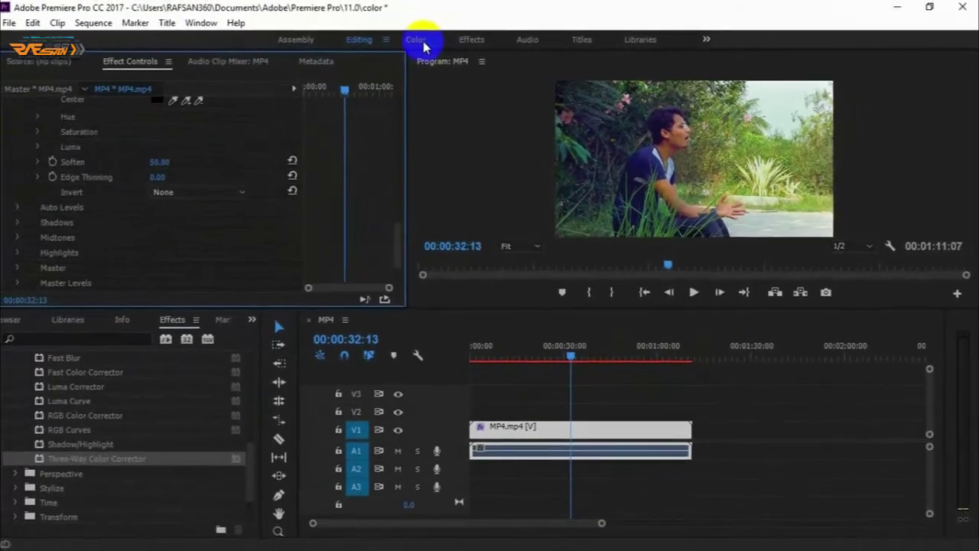
click(423, 44)
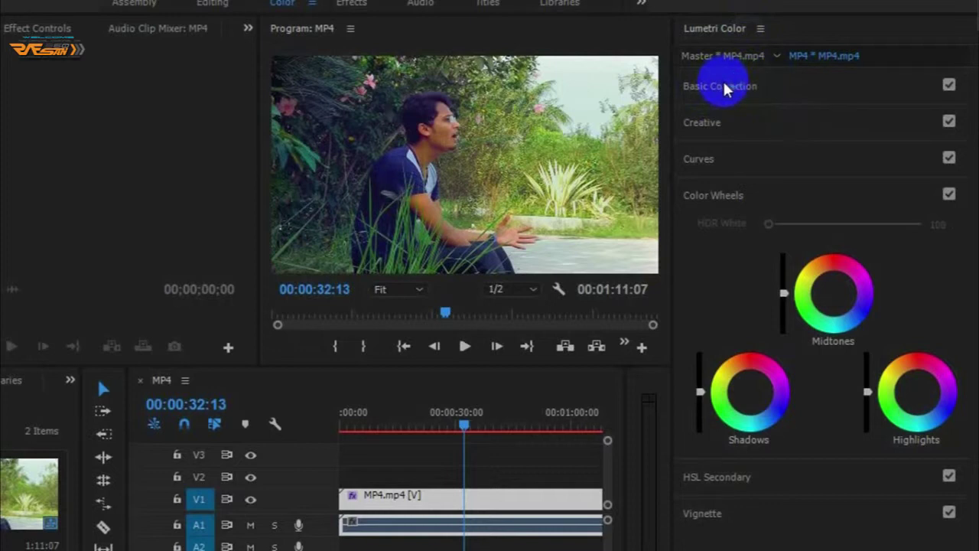
Step: In Lumetri Basic Correction, set white balance Temperature to -46.5 and Tint to 8.1
click(723, 85)
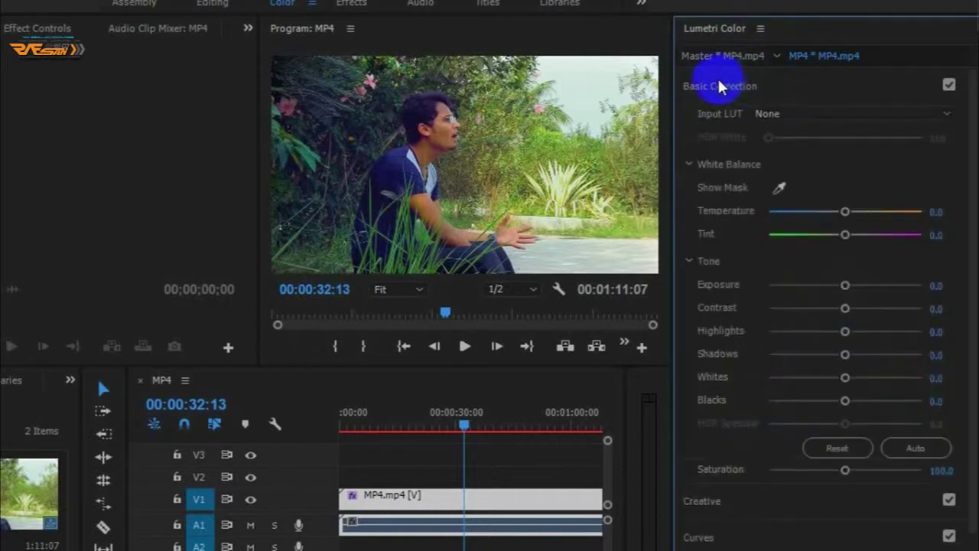
drag(971, 124, 965, 147)
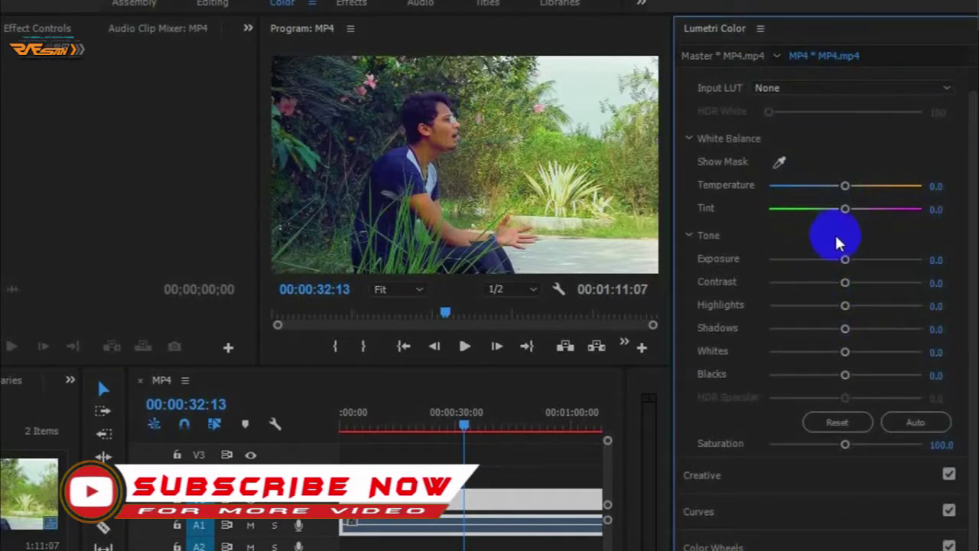
scroll(902, 225, up, 2)
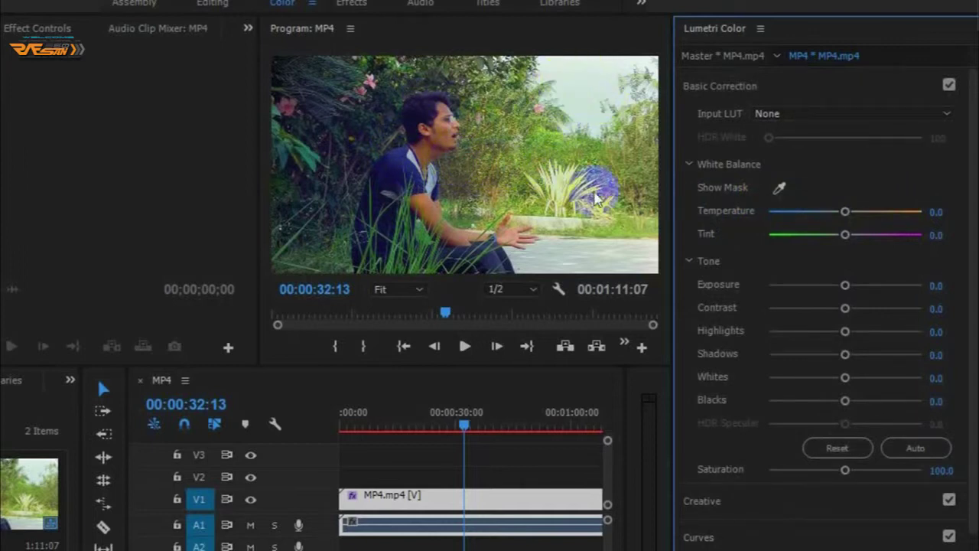
click(847, 211)
mouse_move(850, 215)
mouse_down()
mouse_move(876, 216)
mouse_move(803, 218)
mouse_move(782, 234)
mouse_move(916, 217)
mouse_up()
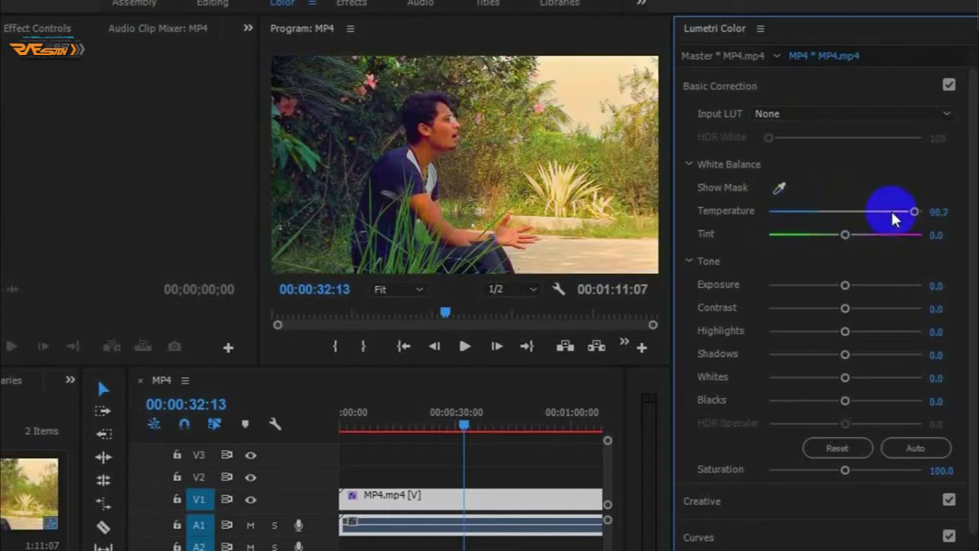
mouse_move(916, 213)
mouse_down()
mouse_move(802, 224)
mouse_move(812, 230)
mouse_up()
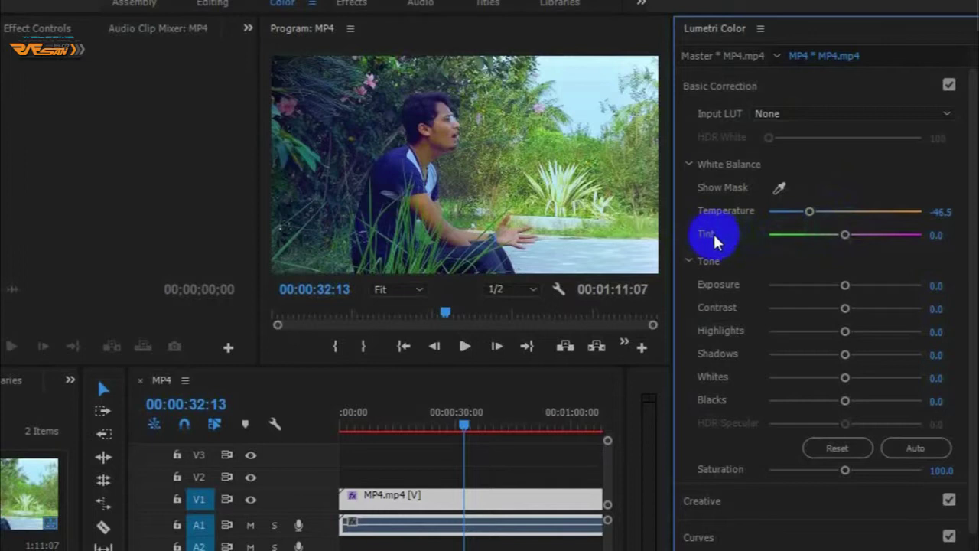
mouse_move(845, 234)
mouse_down()
mouse_move(885, 236)
mouse_move(803, 245)
mouse_move(855, 248)
mouse_up()
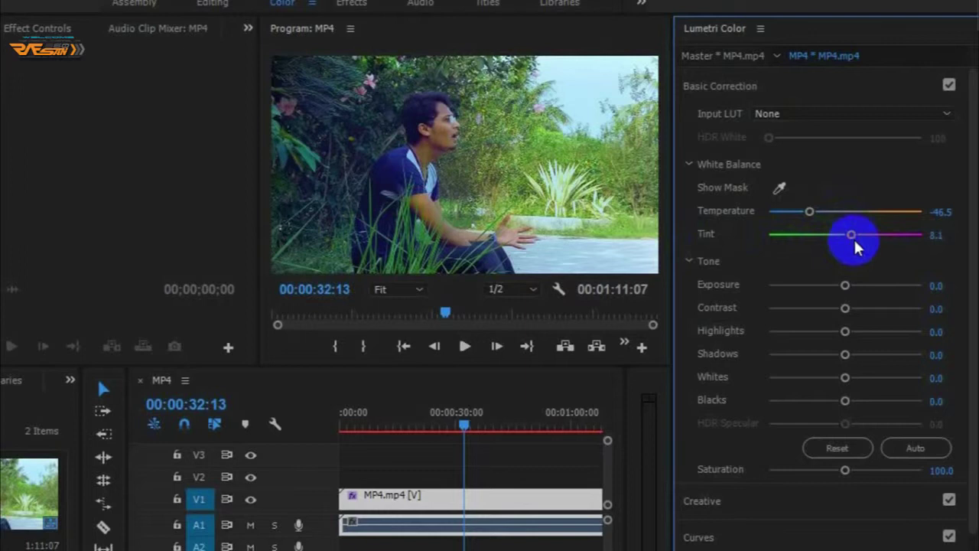
scroll(858, 249, down, 1)
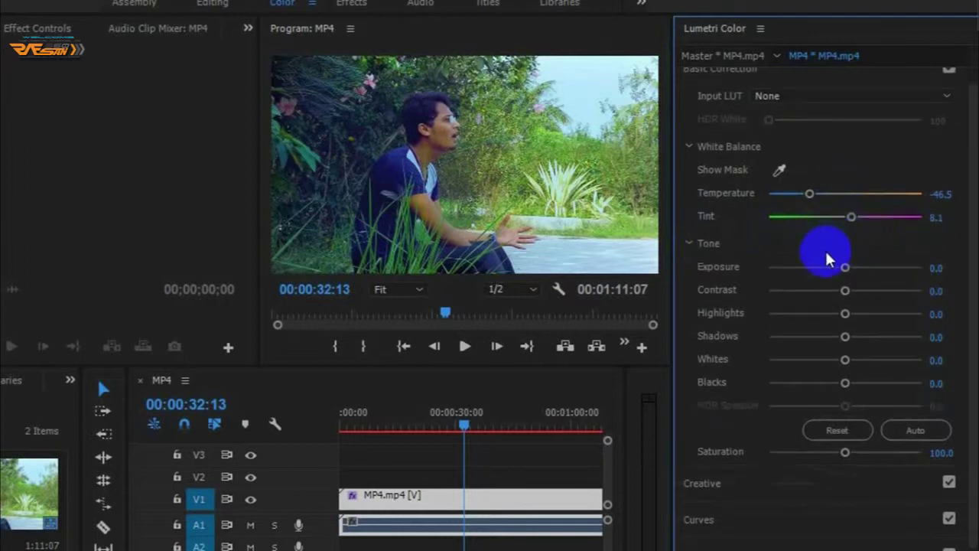
Step: Set Lumetri Exposure to 0.3 and Contrast to 22.1
click(852, 267)
mouse_move(855, 267)
mouse_down()
mouse_move(881, 269)
mouse_move(830, 275)
mouse_move(852, 280)
mouse_up()
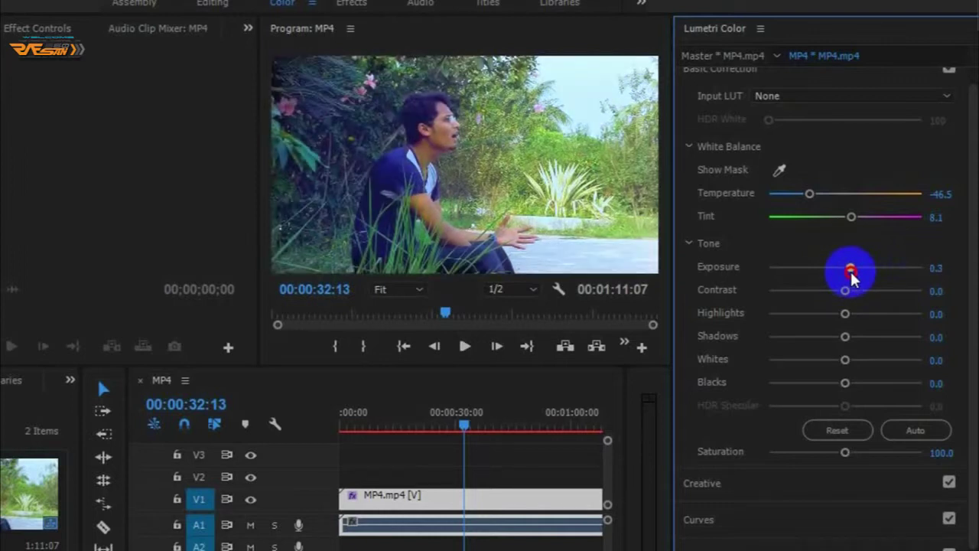
click(846, 291)
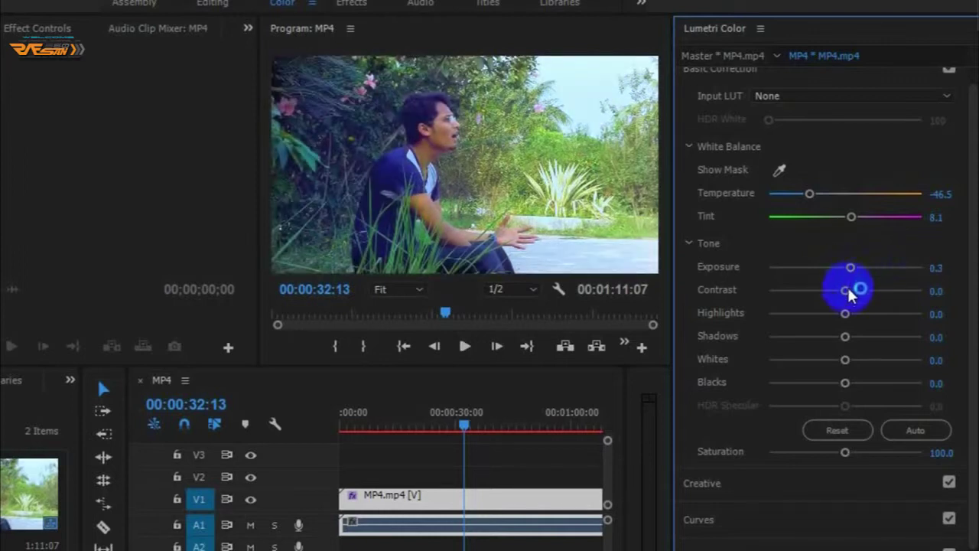
click(851, 267)
click(845, 290)
drag(845, 292, 895, 288)
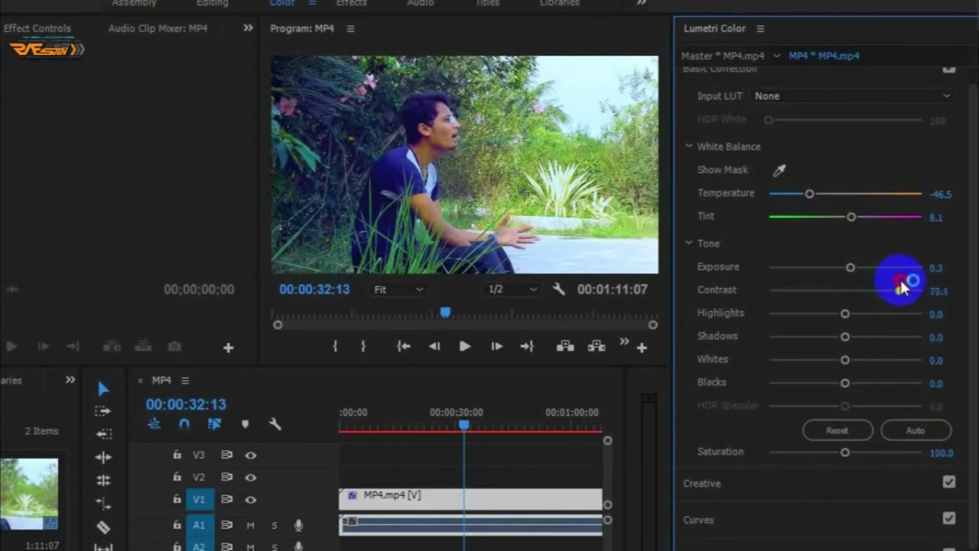
mouse_move(901, 287)
mouse_down()
mouse_move(778, 299)
mouse_move(819, 286)
mouse_move(781, 298)
mouse_move(863, 298)
mouse_up()
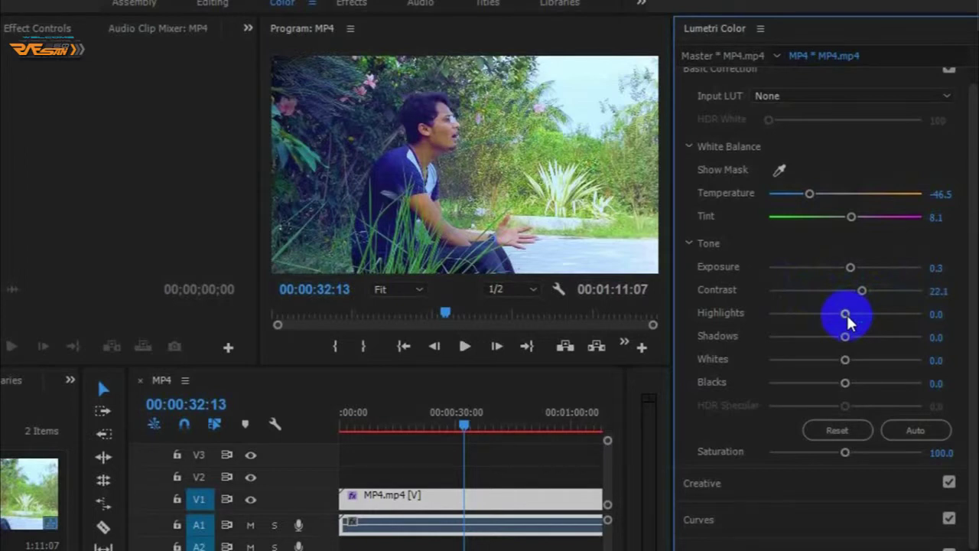
Step: Set Highlights -20.9, Shadows -41.9, Whites -30.2 and Blacks 31.4
mouse_move(853, 321)
mouse_down()
mouse_move(874, 321)
mouse_move(805, 322)
mouse_move(828, 319)
mouse_up()
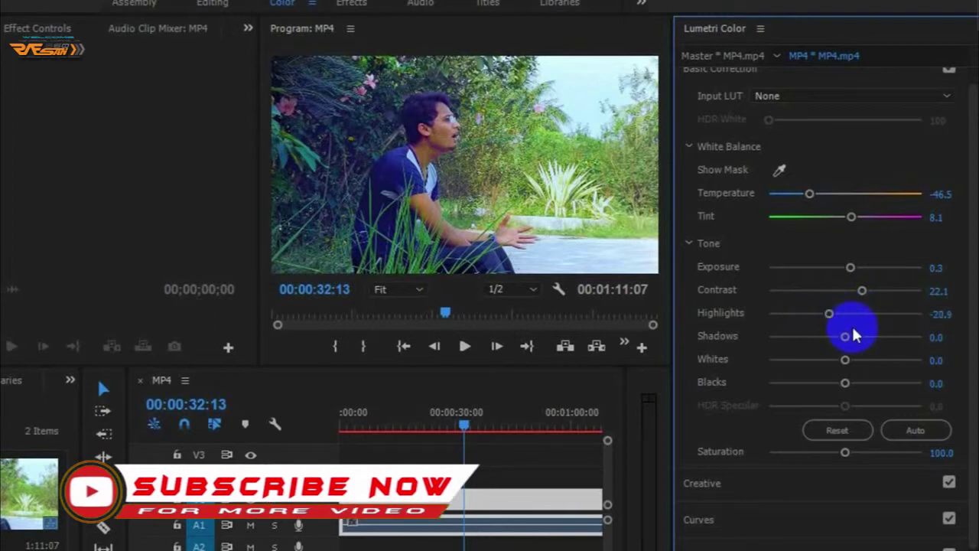
click(844, 337)
mouse_move(845, 337)
mouse_down()
mouse_move(884, 337)
mouse_move(816, 342)
mouse_up()
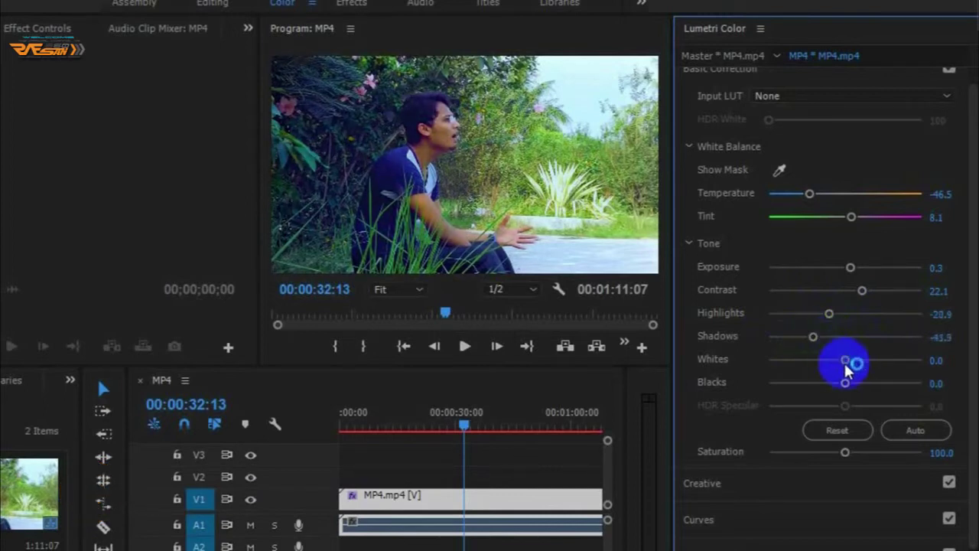
mouse_move(846, 361)
mouse_down()
mouse_move(878, 360)
mouse_move(813, 360)
mouse_move(823, 362)
mouse_up()
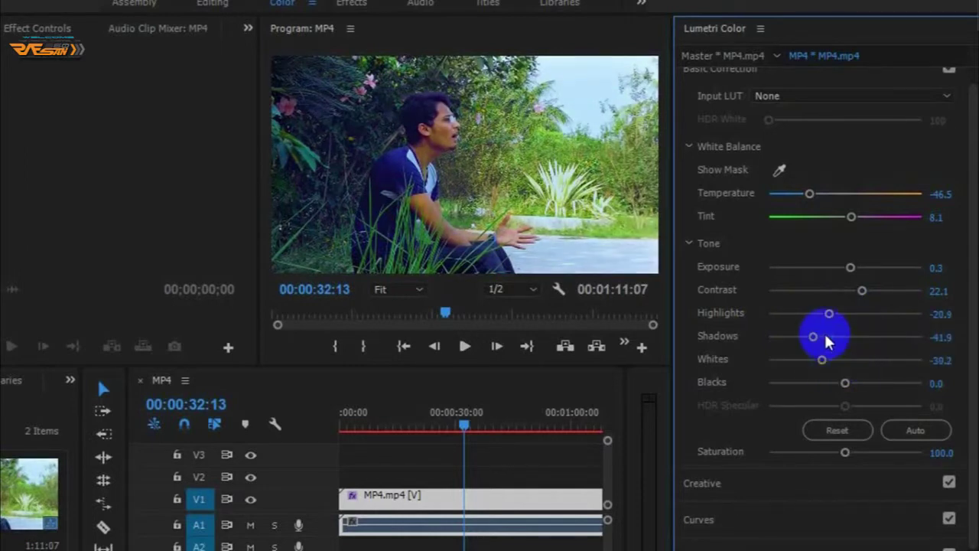
click(826, 342)
click(863, 383)
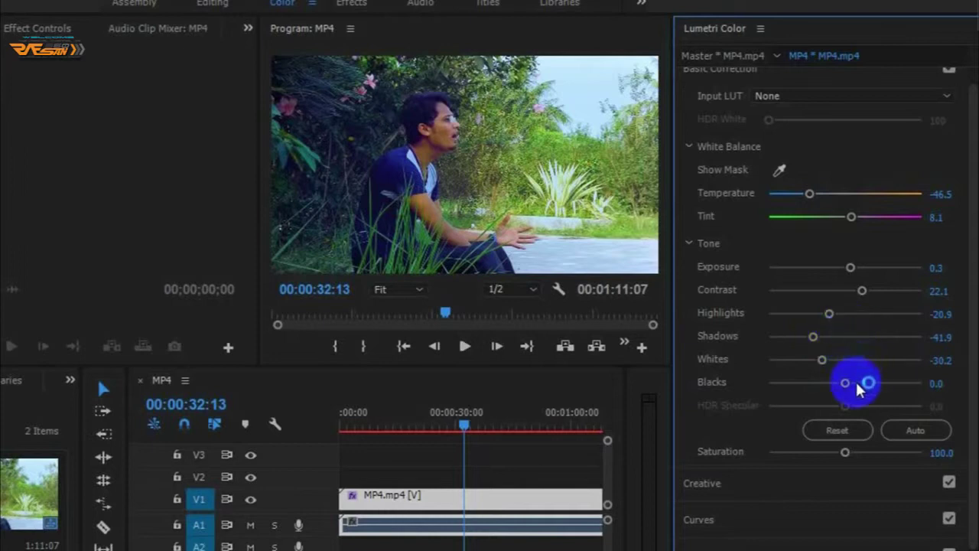
drag(854, 386, 871, 386)
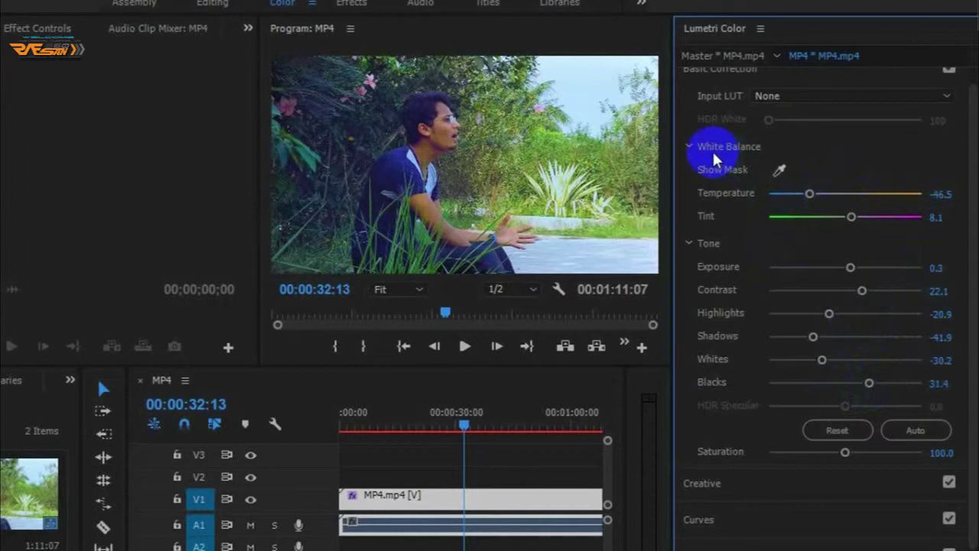
Step: Collapse the White Balance and Tone groups in Lumetri Basic Correction
click(693, 152)
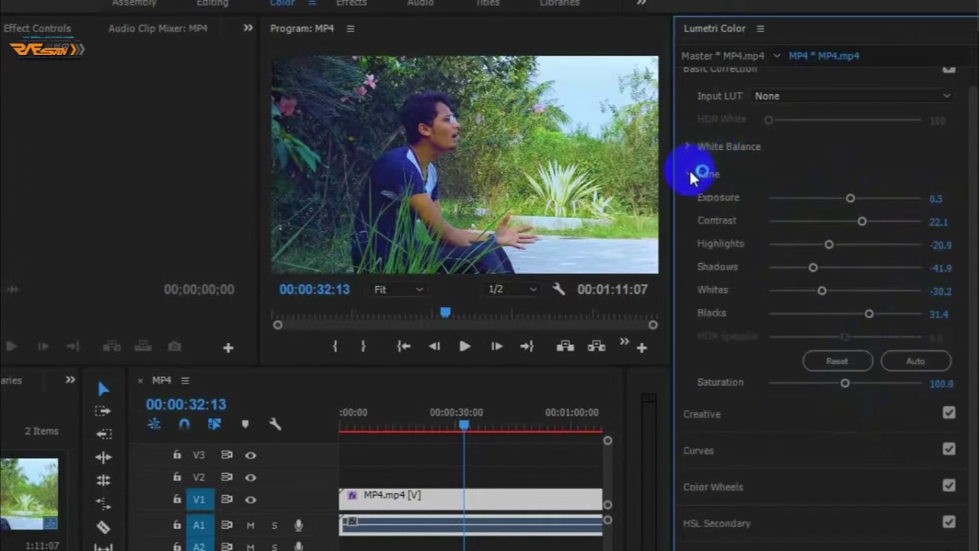
click(692, 171)
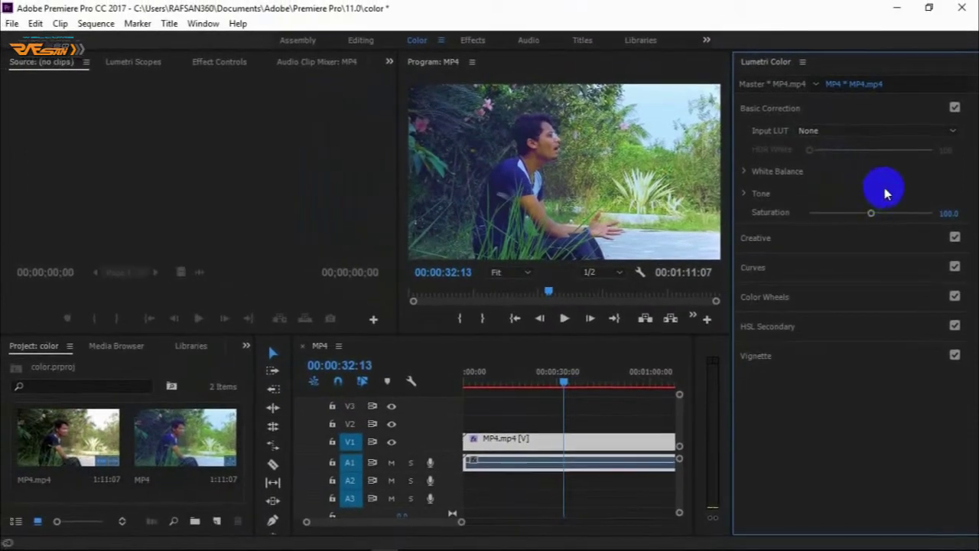
Step: Expand HSL Secondary and adjust the hue and lightness key ranges while previewing the grey mask
click(801, 330)
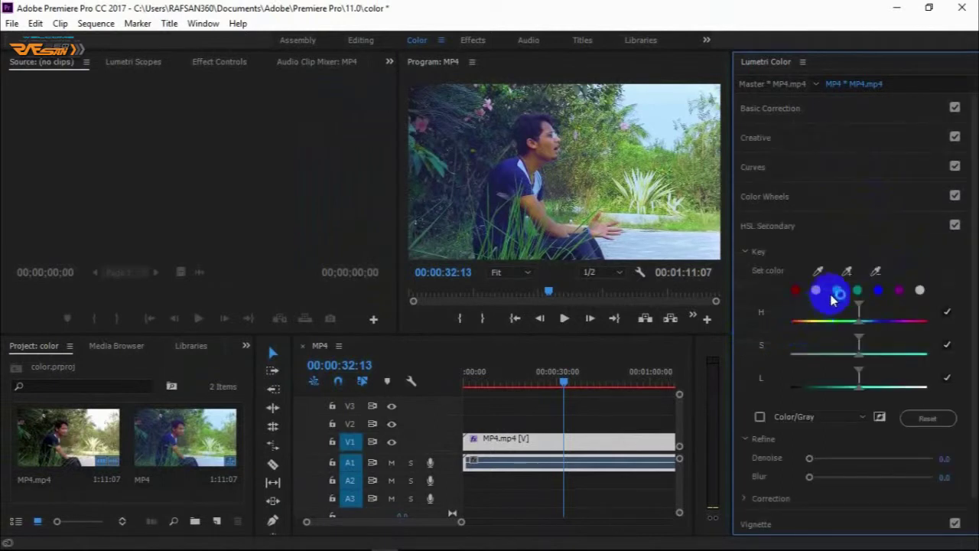
scroll(834, 299, down, 1)
scroll(833, 298, down, 1)
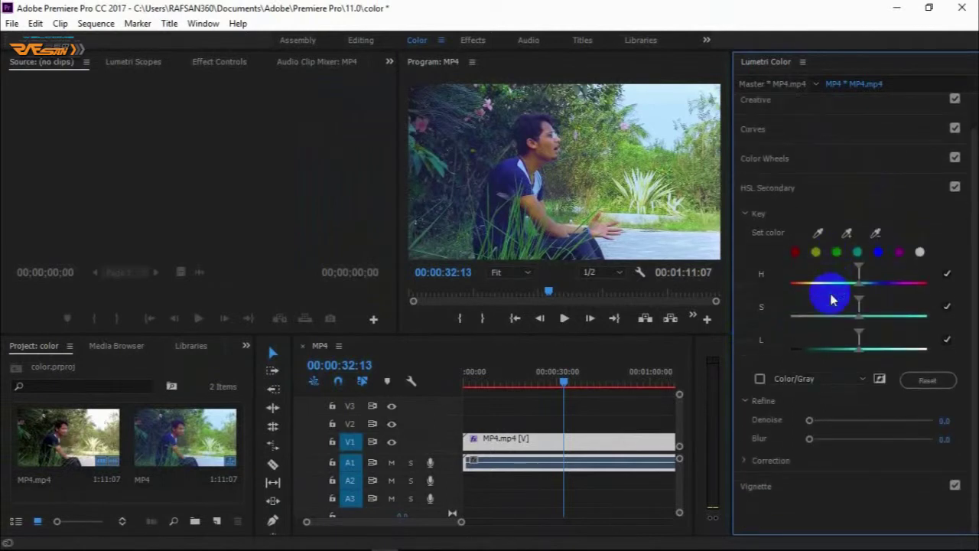
click(859, 266)
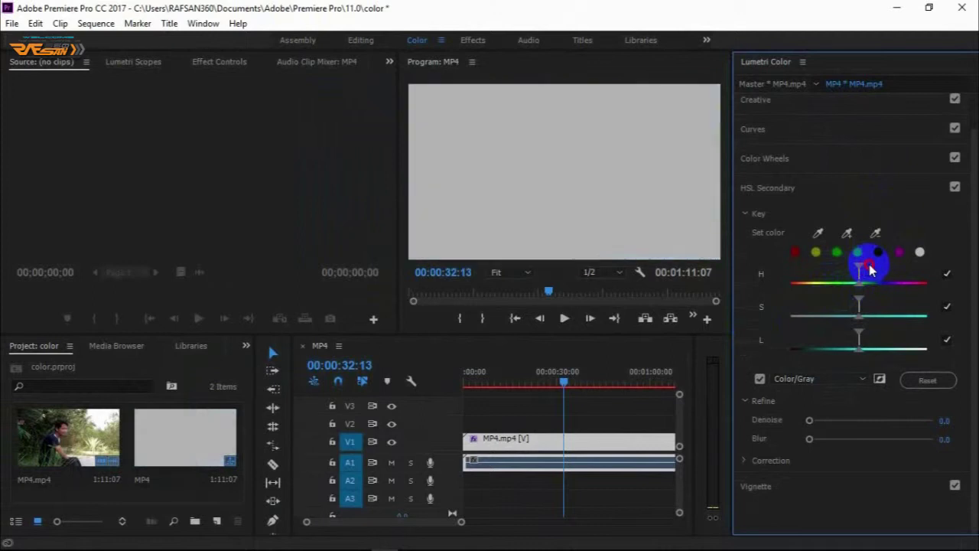
drag(870, 268, 870, 268)
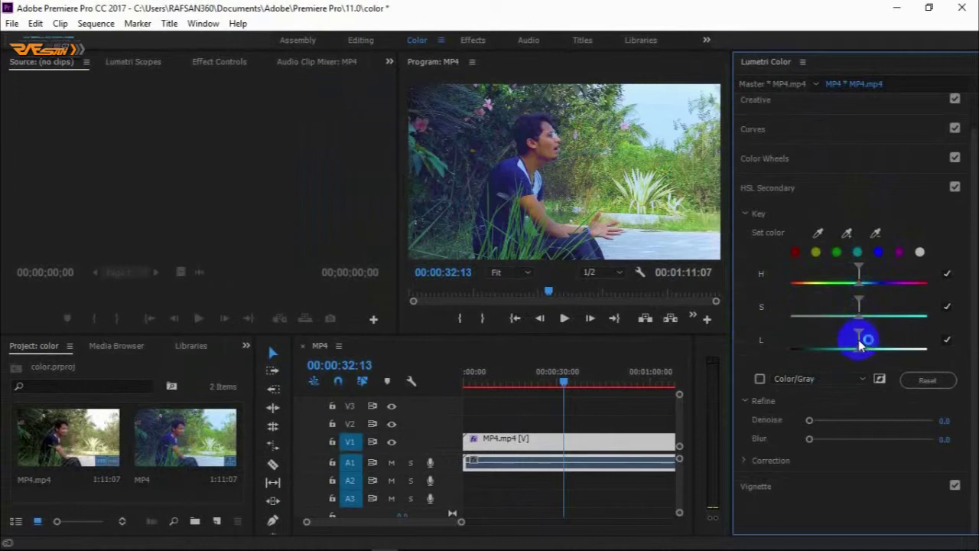
mouse_move(861, 345)
mouse_down()
mouse_move(886, 328)
mouse_move(878, 344)
mouse_move(881, 322)
mouse_move(782, 254)
mouse_up()
scroll(881, 322, up, 1)
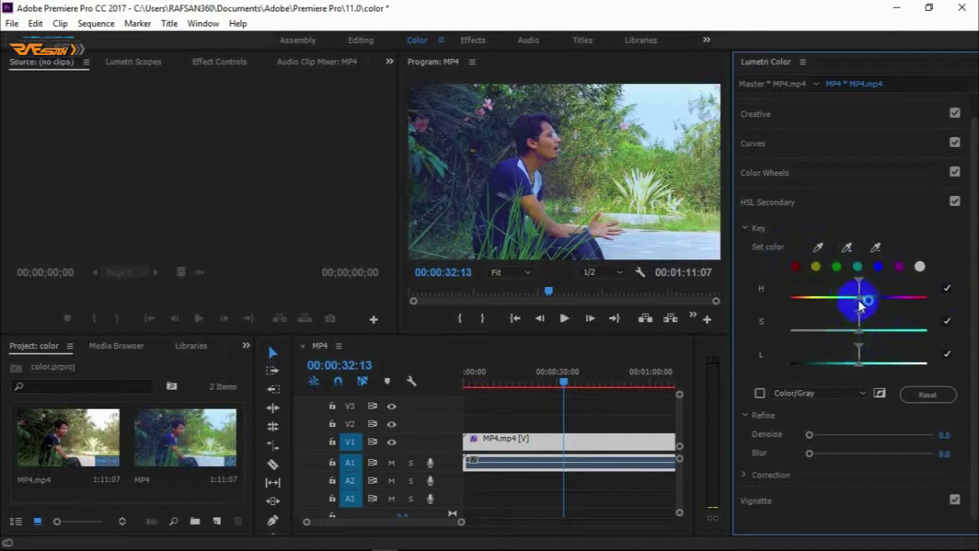
click(867, 301)
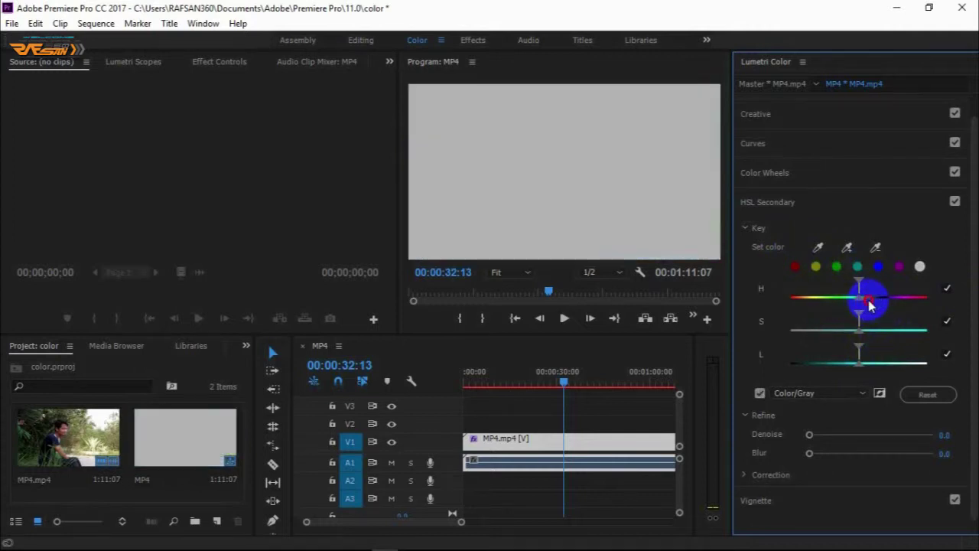
drag(868, 304, 870, 305)
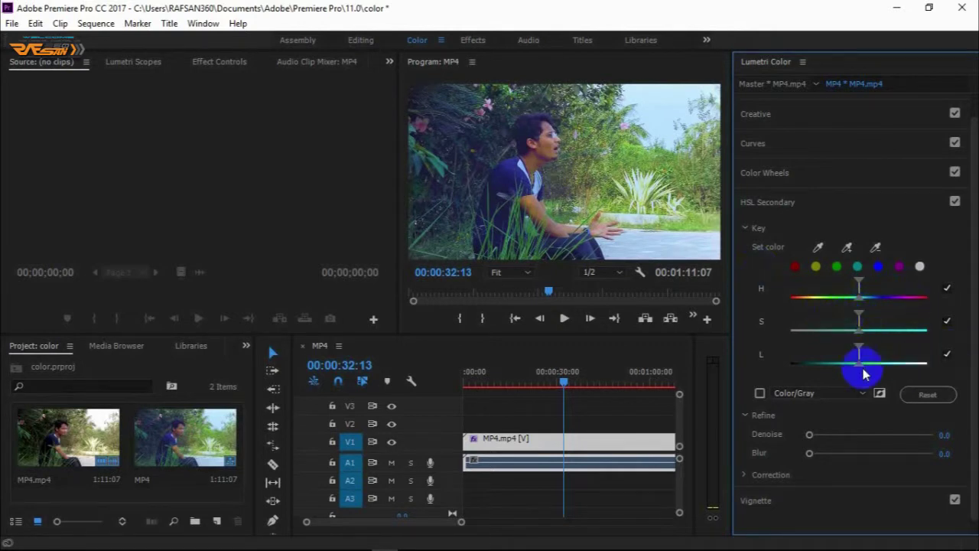
drag(862, 369, 861, 365)
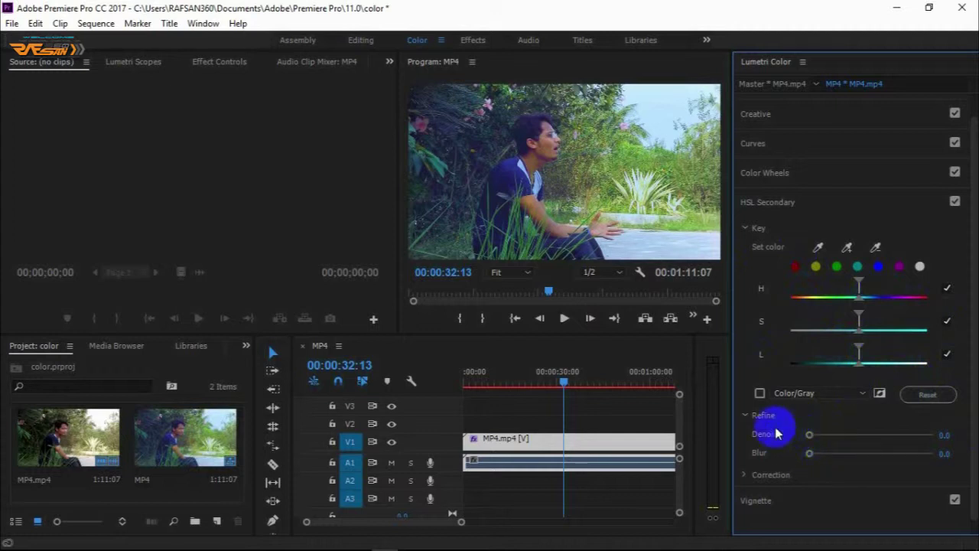
Step: Set HSL Secondary Refine Denoise to 33.7 and Blur to 8.2, then collapse the Key group
mouse_move(809, 434)
mouse_down()
mouse_move(858, 441)
mouse_move(851, 435)
mouse_up()
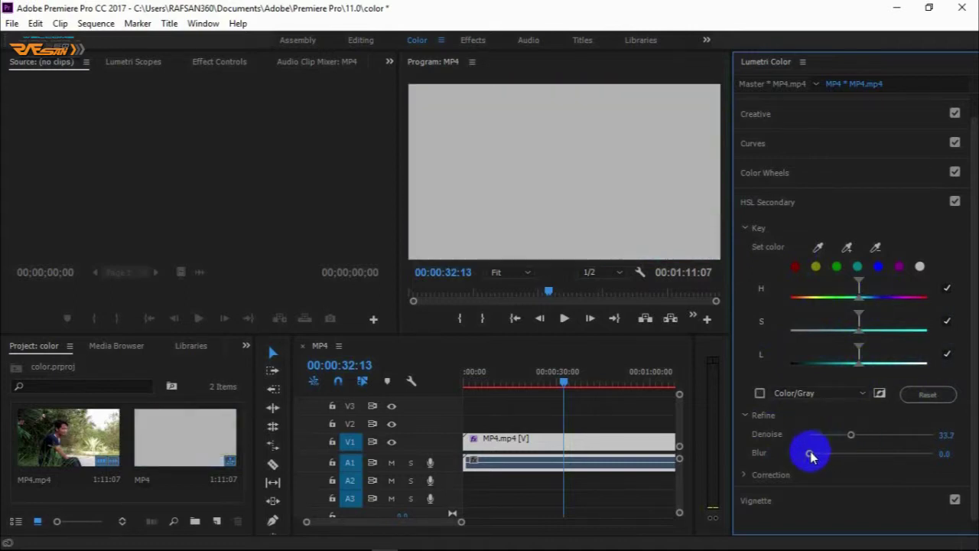
drag(810, 454, 846, 459)
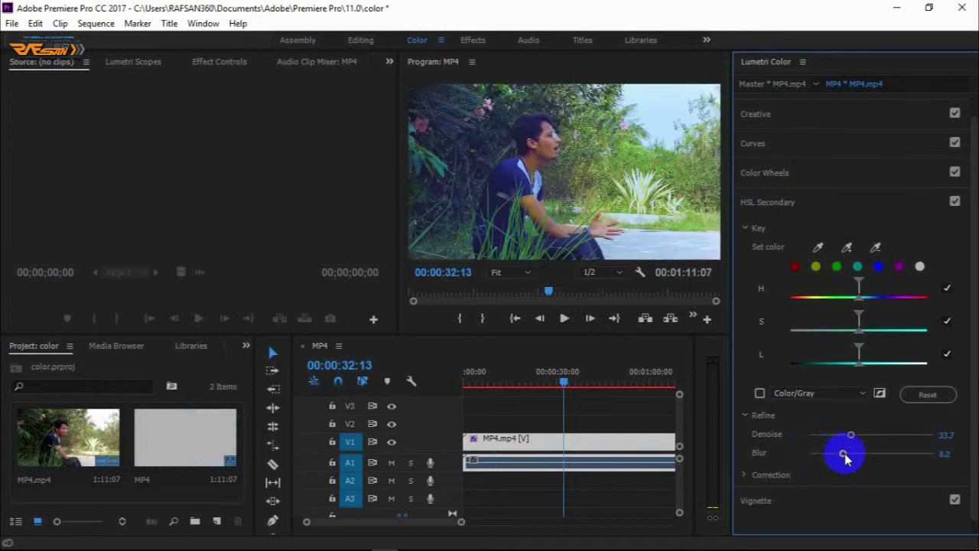
click(747, 229)
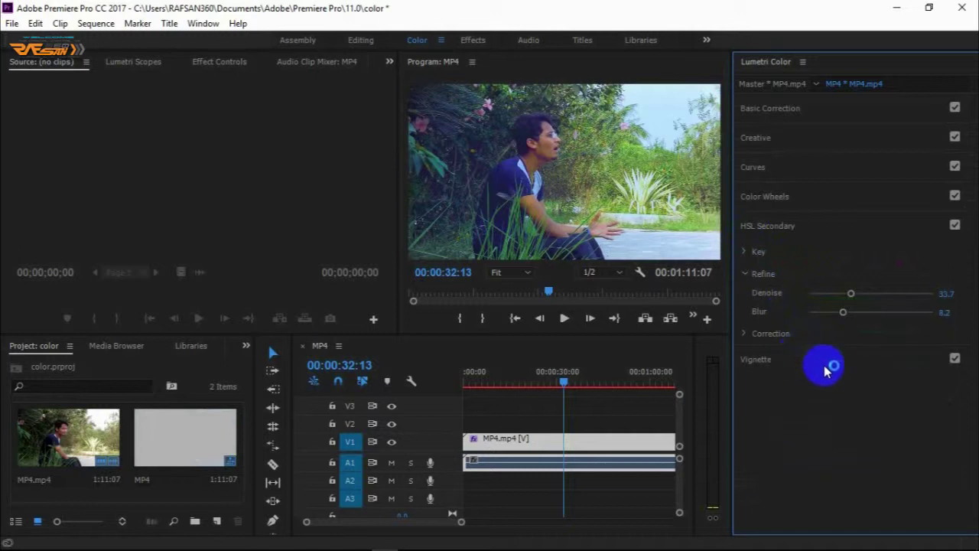
Step: Move the playhead forward to around 00:00:51 to preview the graded clip
mouse_move(564, 382)
mouse_down()
mouse_move(619, 387)
mouse_move(581, 394)
mouse_up()
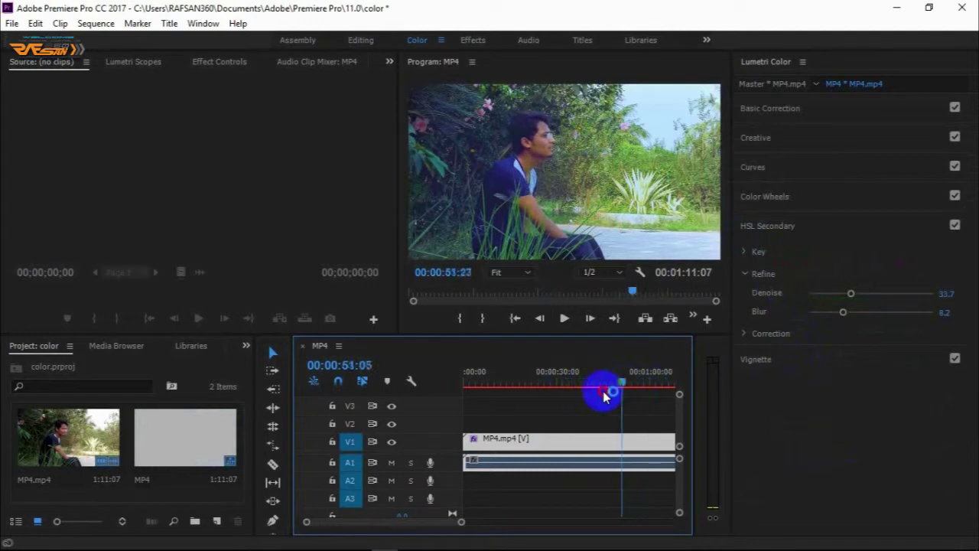